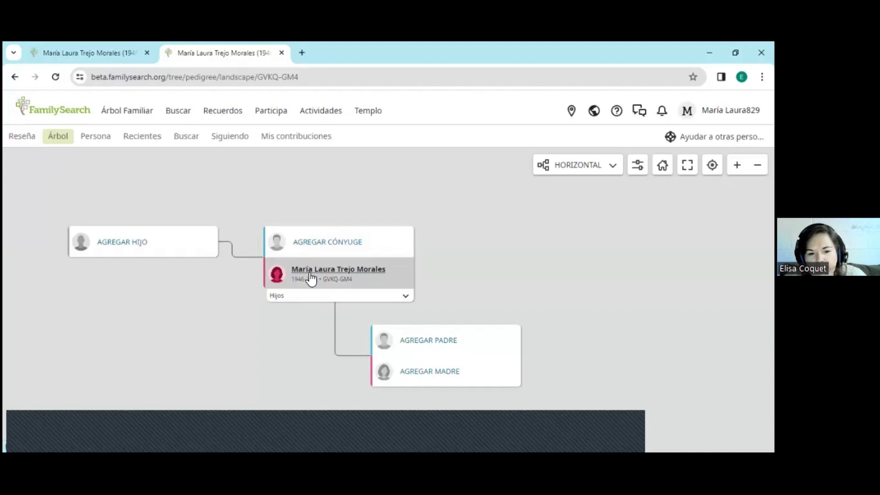
Start a new spouse for the wife and enter the husband's given names and surnames
click(317, 250)
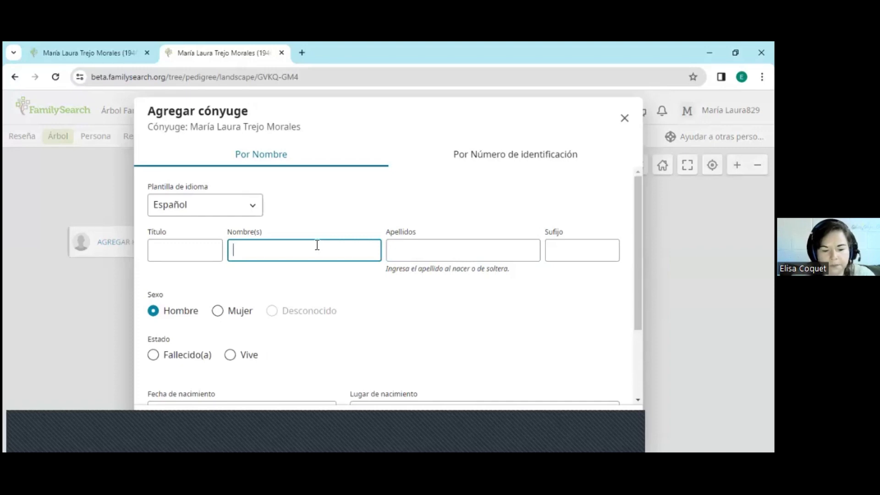
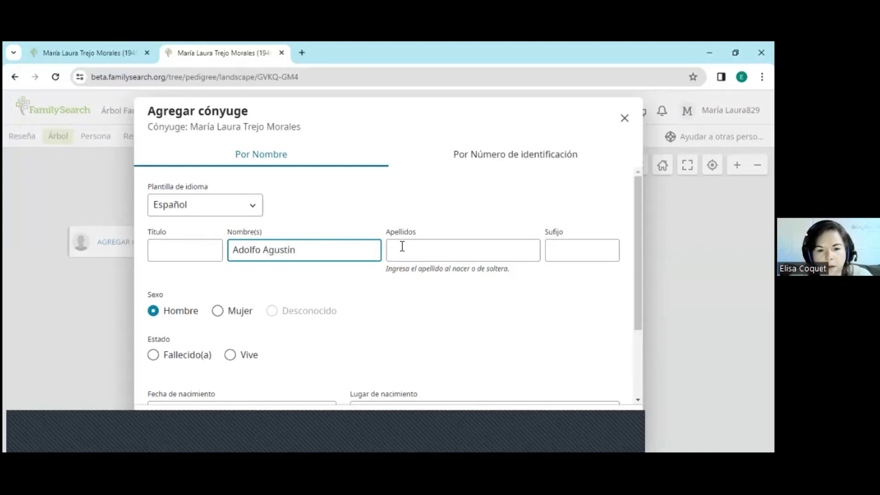
click(402, 246)
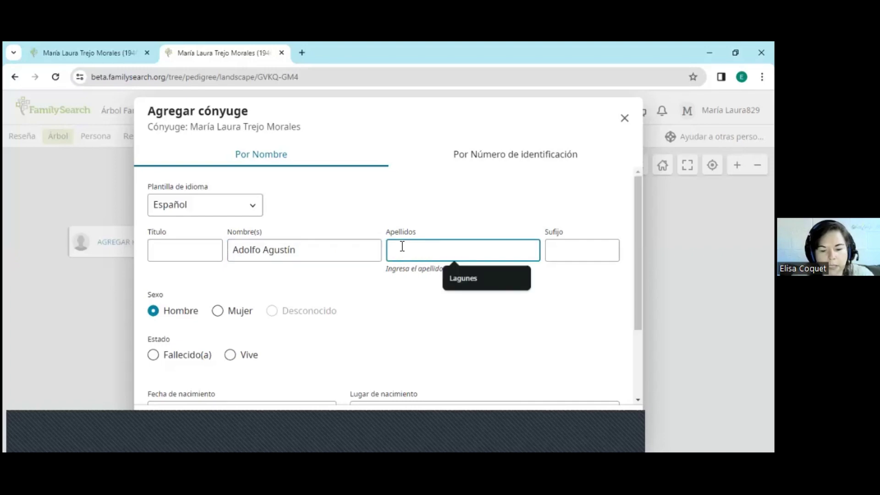
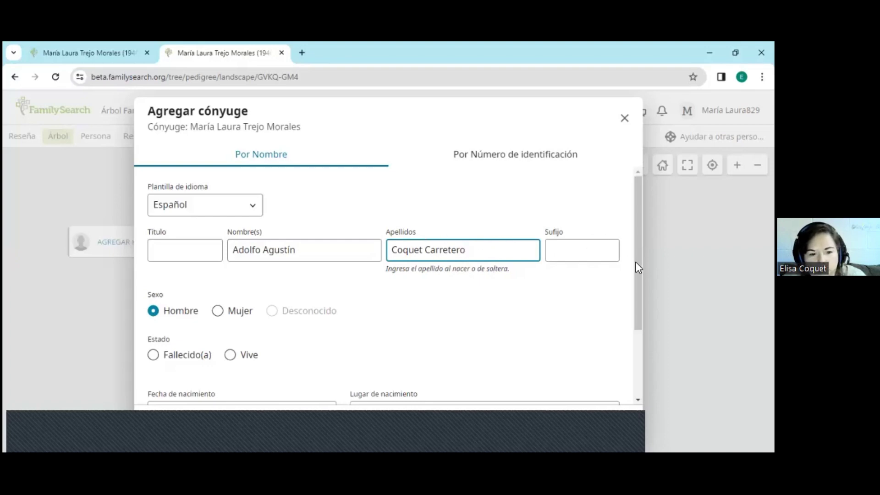
scroll(403, 259, down, 1)
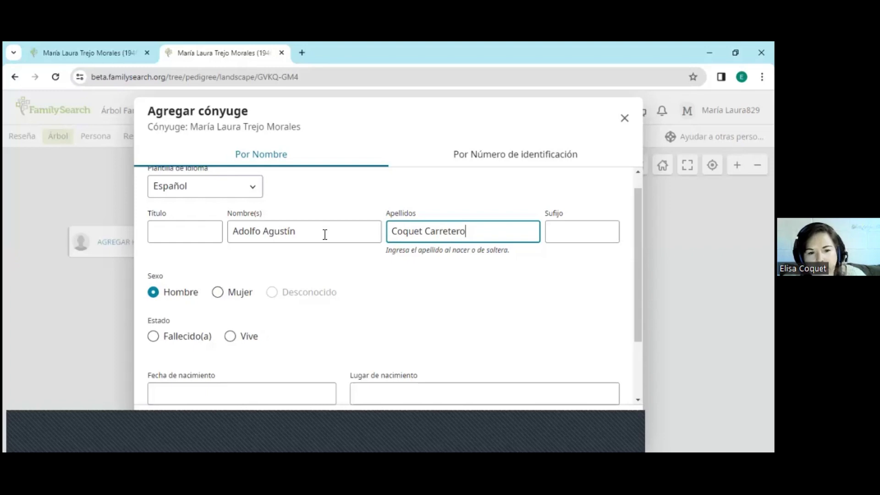
click(174, 298)
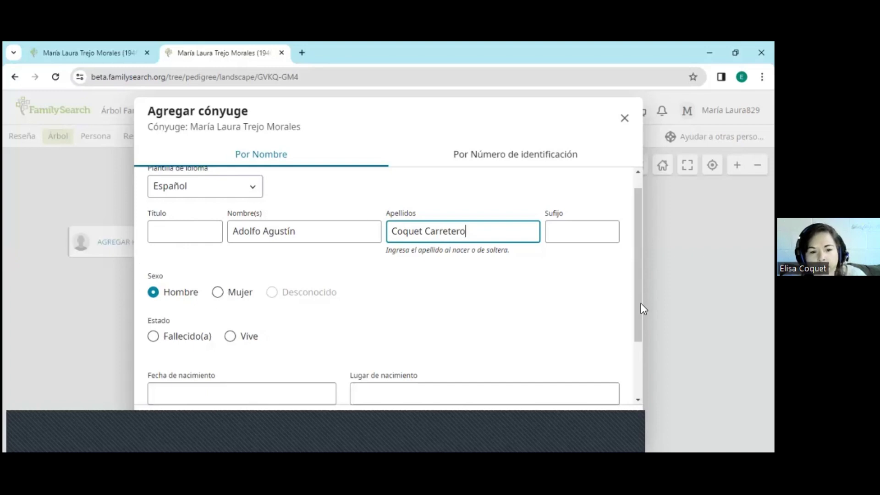
scroll(439, 305, down, 1)
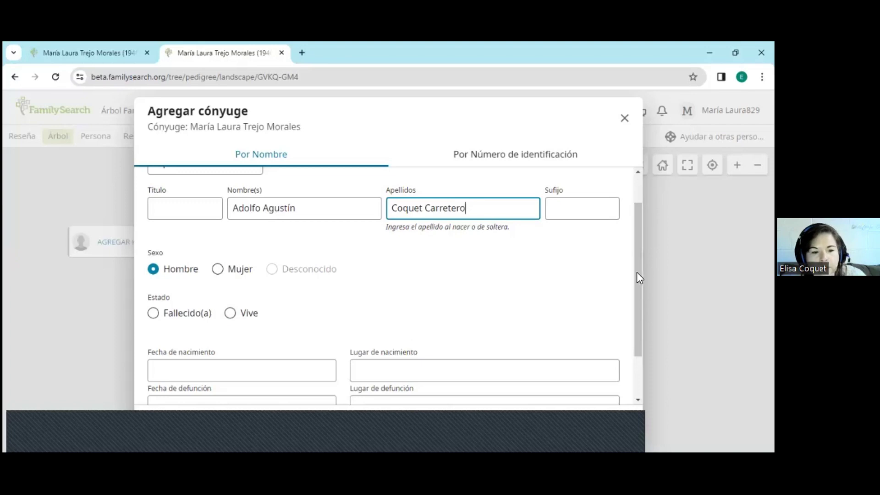
Mark the spouse as Fallecido(a) and place the cursor in the Fecha de nacimiento field
scroll(639, 284, down, 1)
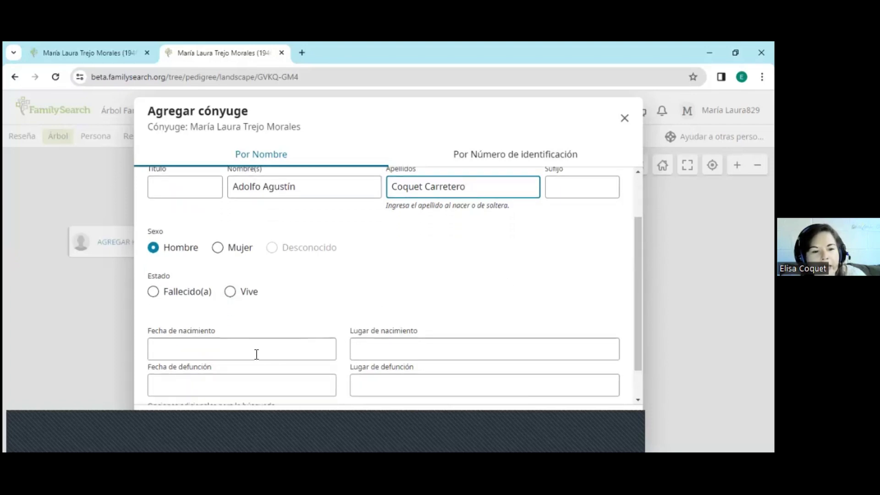
click(155, 293)
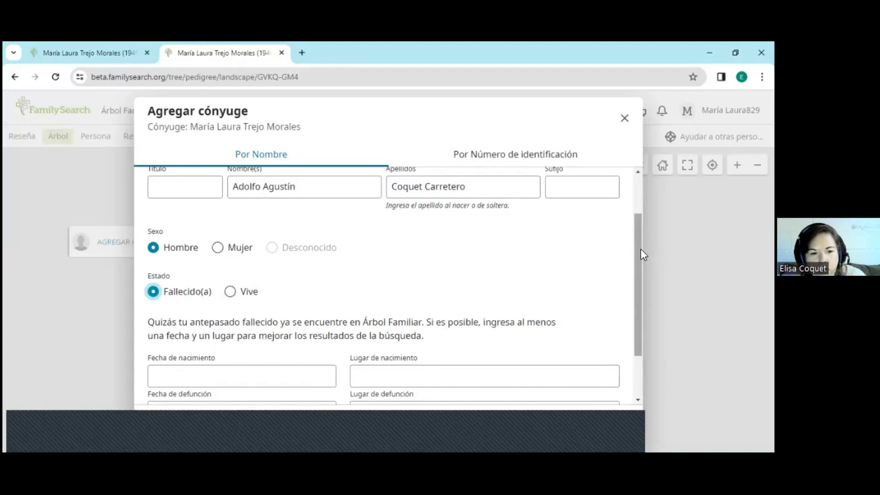
drag(637, 249, 640, 295)
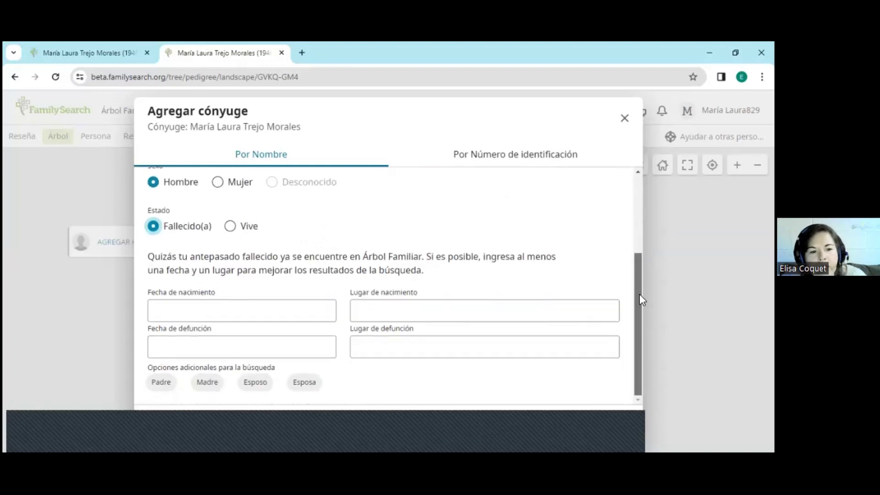
click(190, 312)
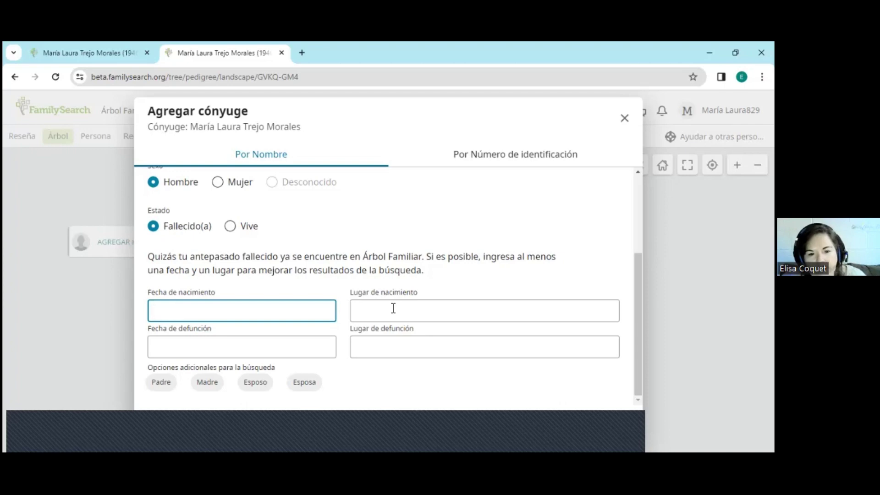
drag(641, 287, 619, 286)
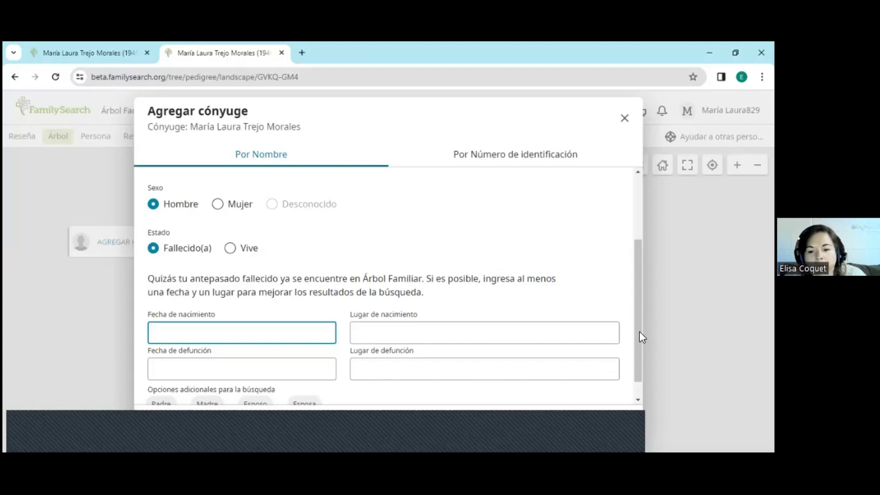
scroll(632, 429, down, 1)
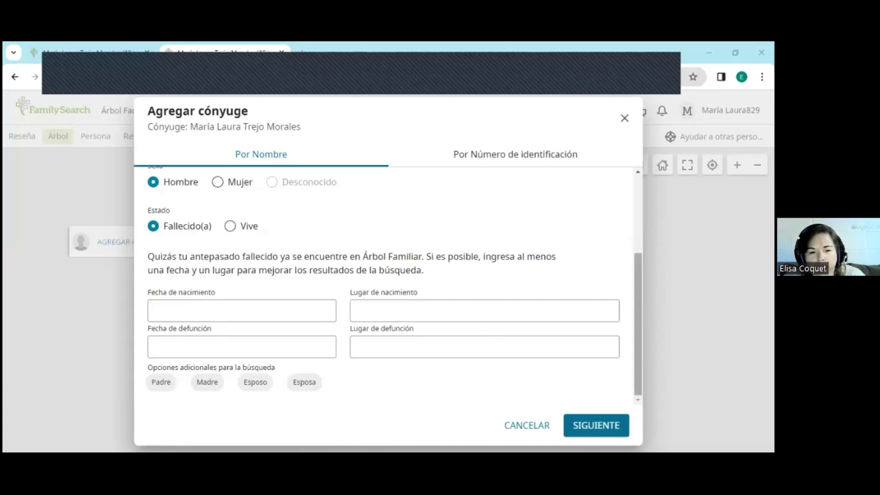
scroll(394, 284, up, 3)
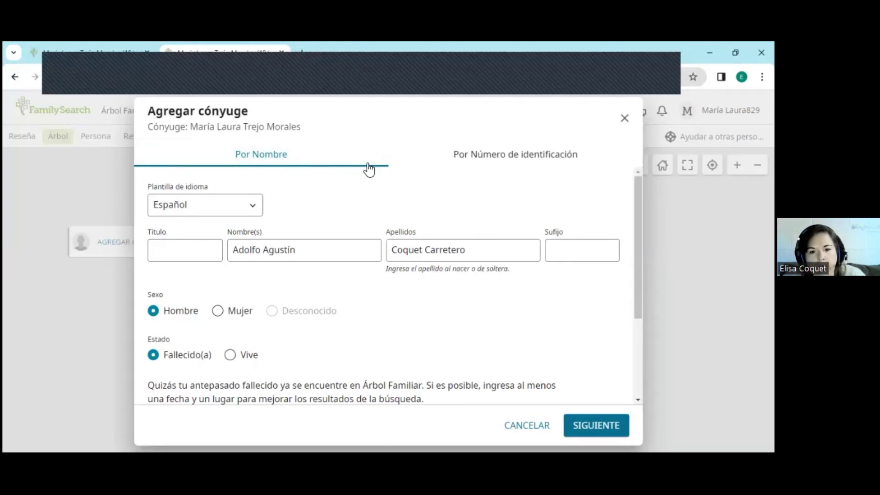
Try the Por Número de identificación option, then close and reopen the add-spouse form
click(486, 161)
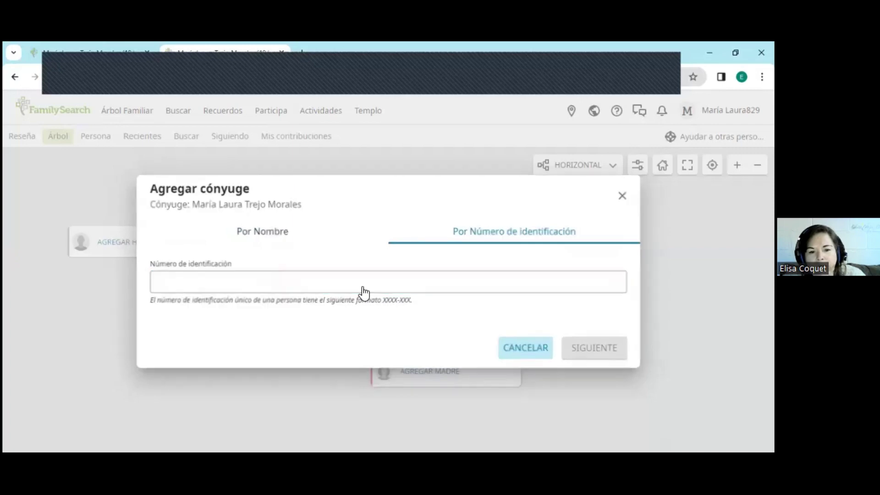
key(Escape)
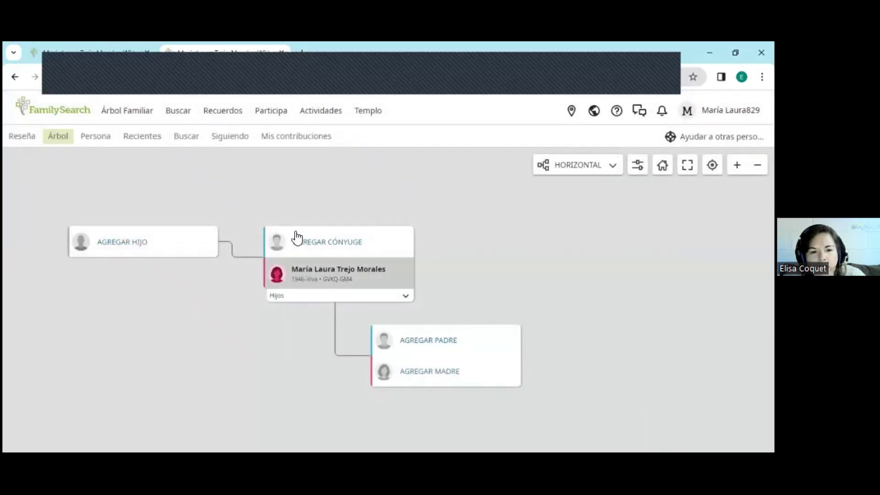
click(268, 236)
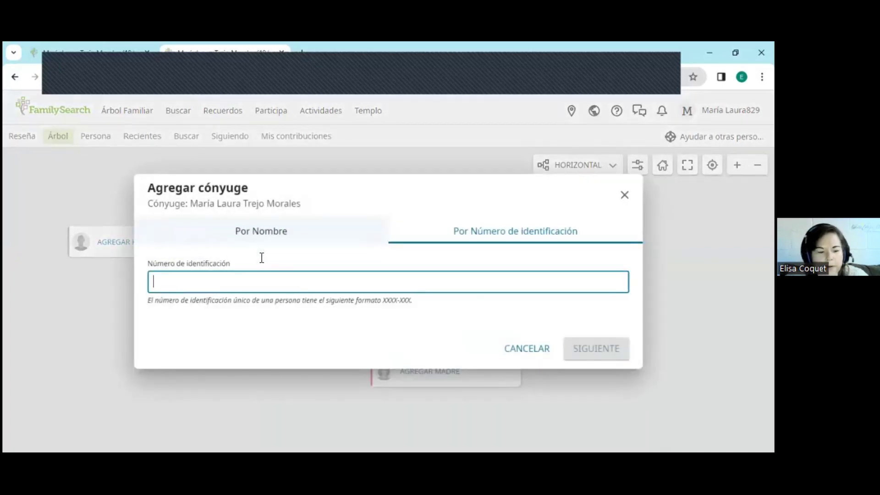
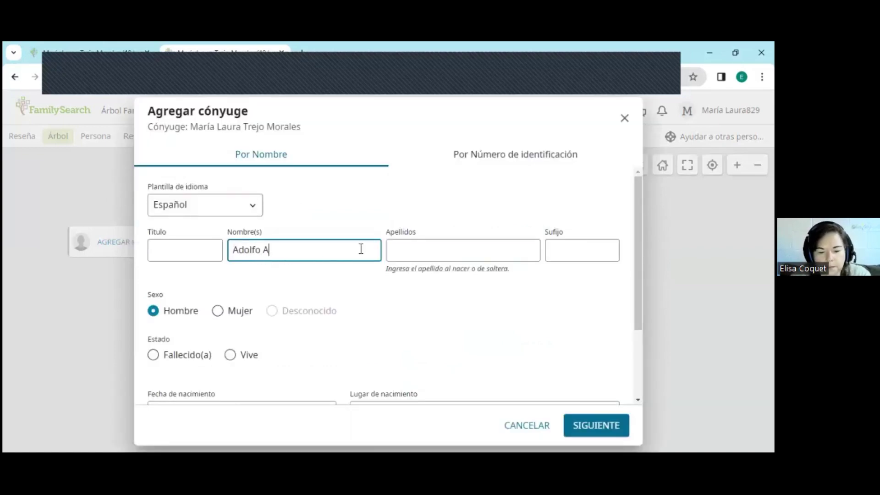
Re-enter the spouse's given names and submit, which fails with a system-unavailable error
click(425, 251)
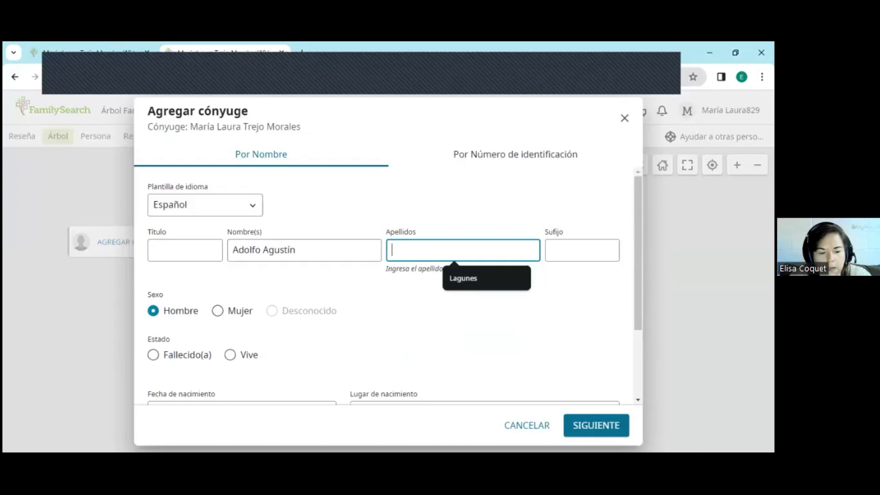
click(611, 425)
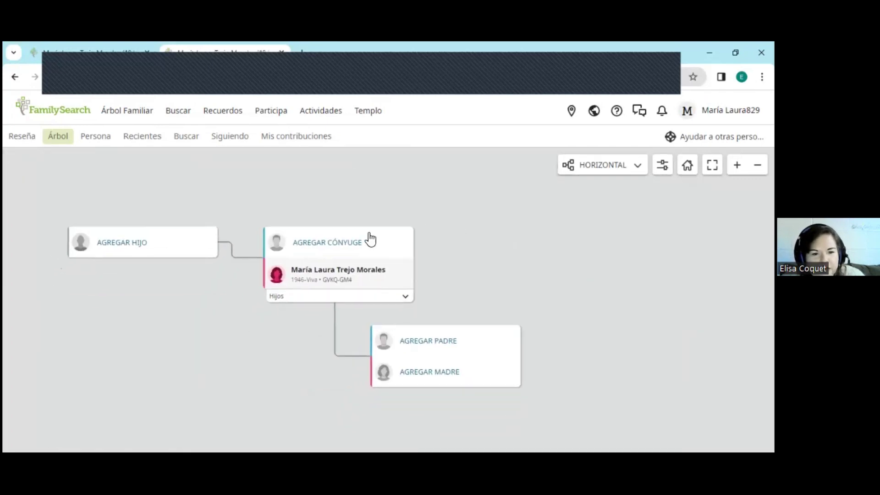
Refill the husband's given names and surnames from autofill suggestions and mark him Fallecido(a)
click(331, 246)
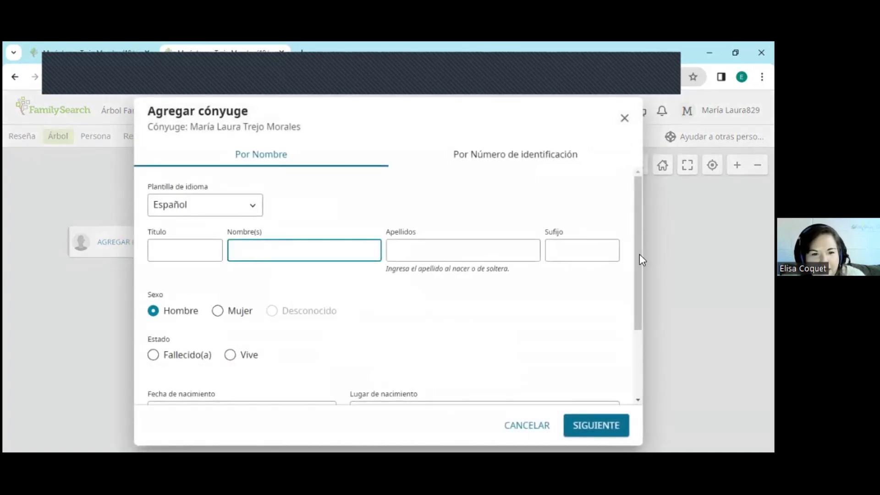
scroll(286, 250, down, 1)
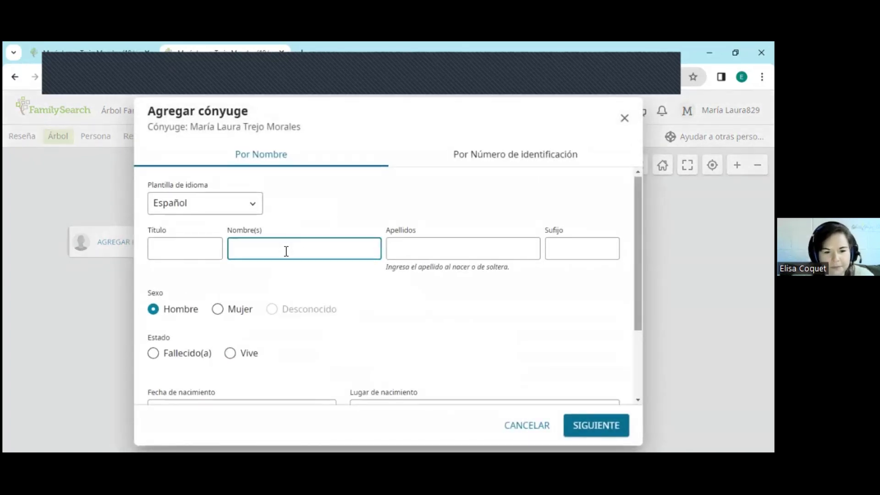
click(286, 251)
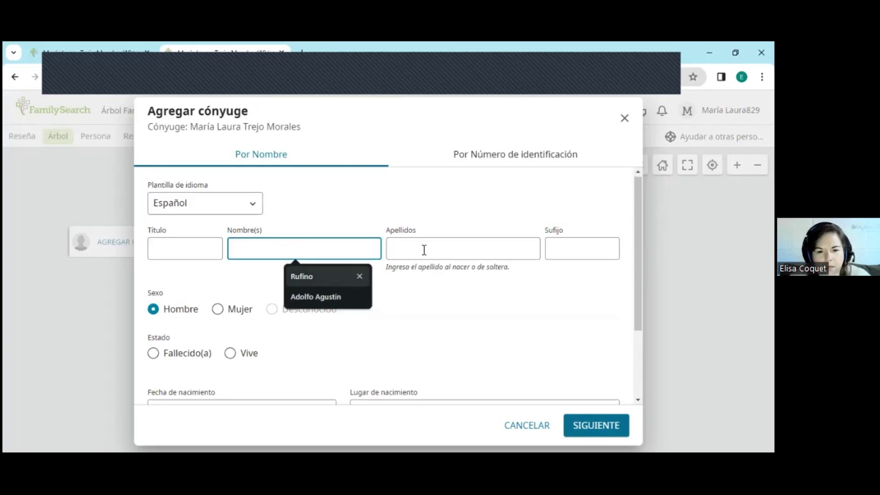
key(Down)
key(Down)
key(Return)
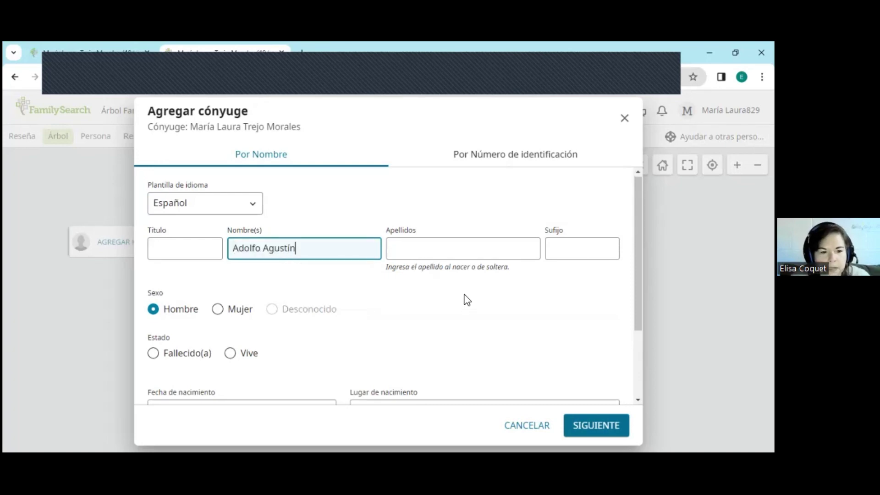
key(Tab)
key(Down)
key(Down)
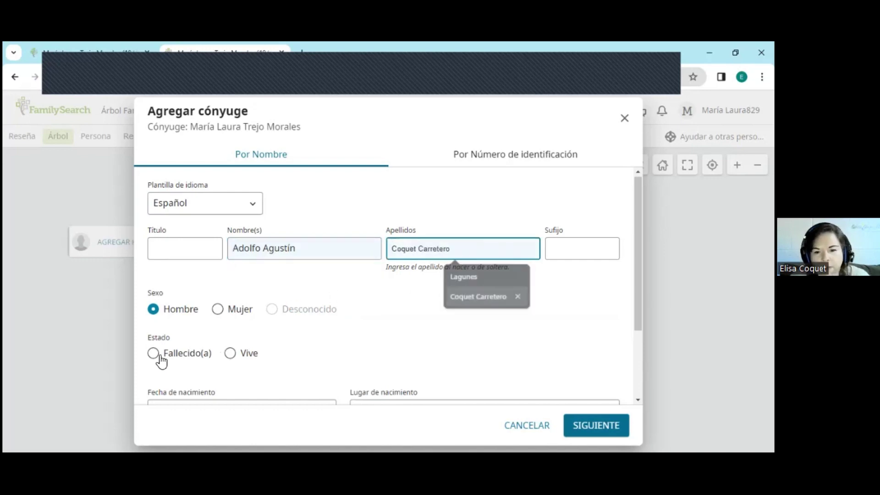
click(159, 356)
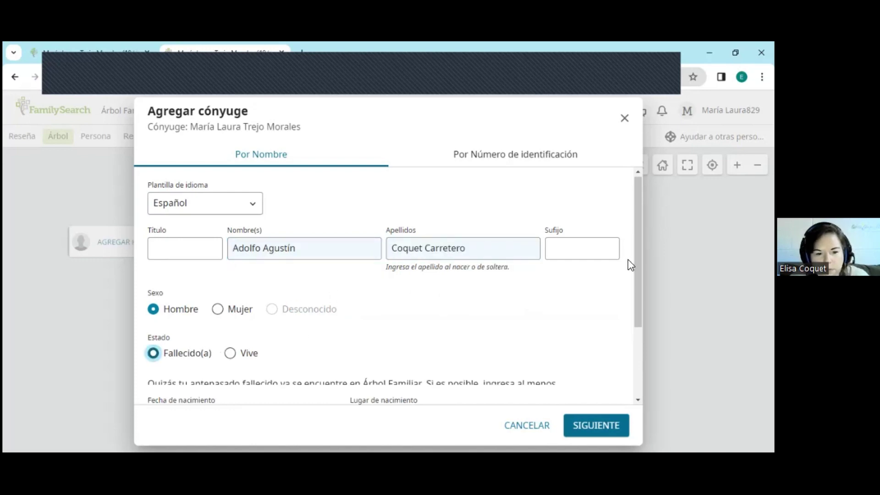
drag(640, 318, 641, 367)
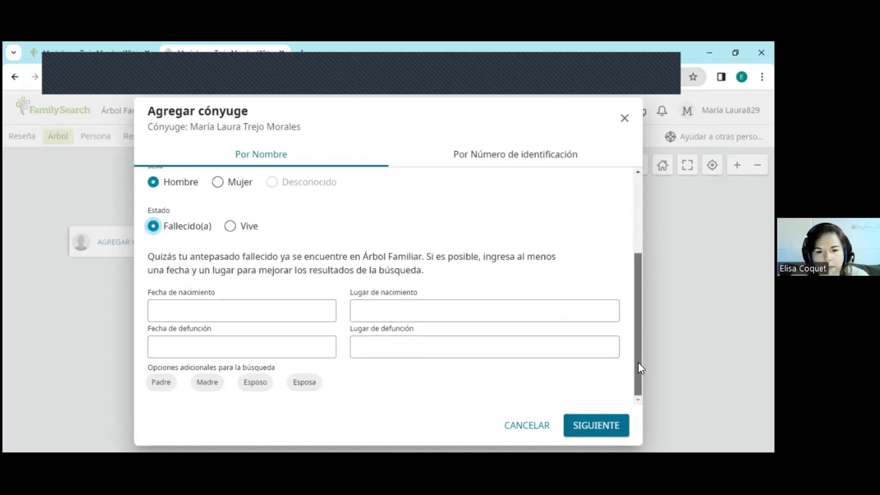
Create the husband as a new deceased person, then start adding a child to the couple
click(579, 427)
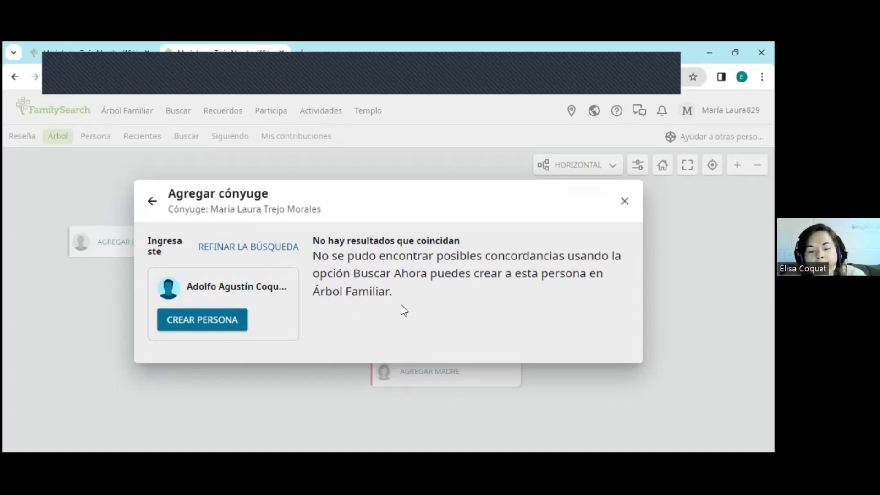
click(178, 320)
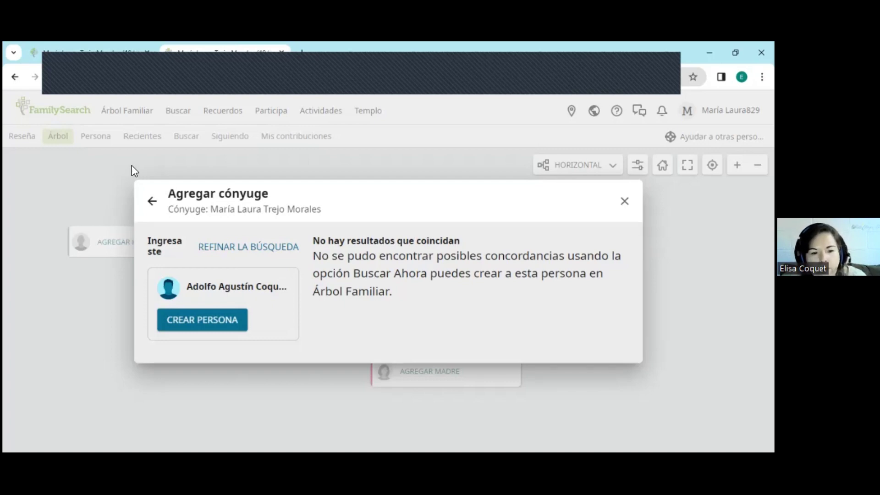
click(238, 253)
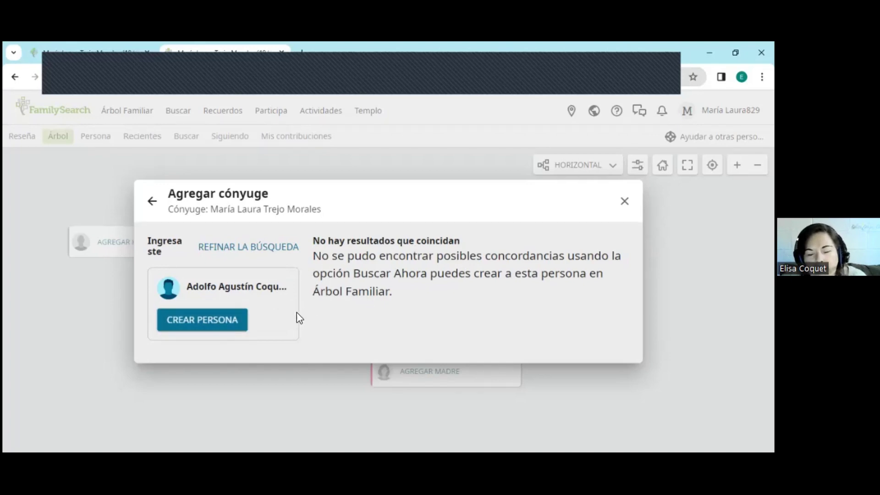
click(225, 328)
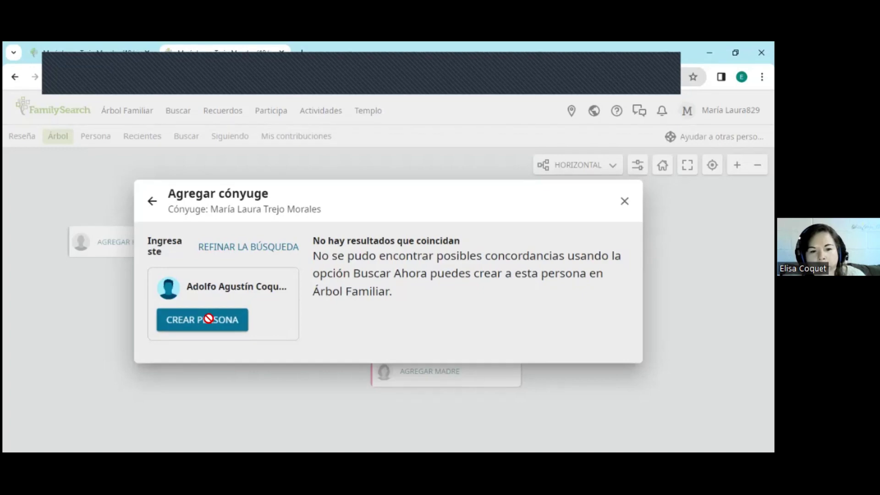
click(209, 319)
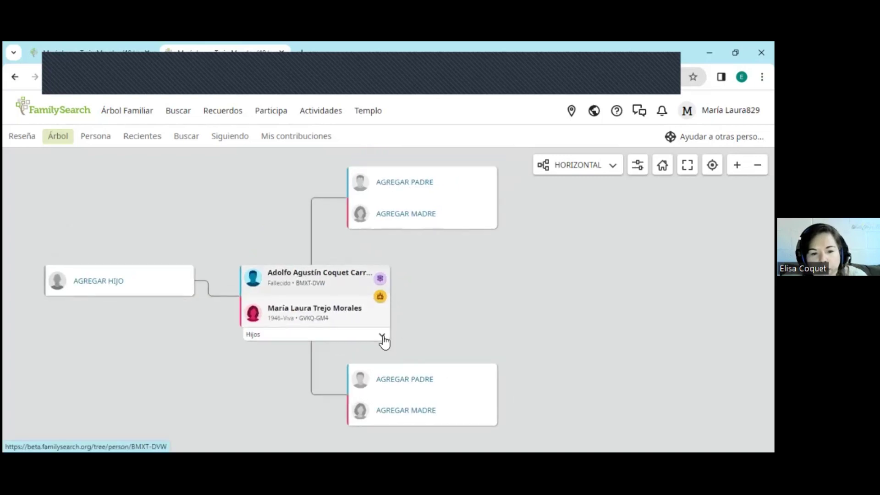
click(323, 340)
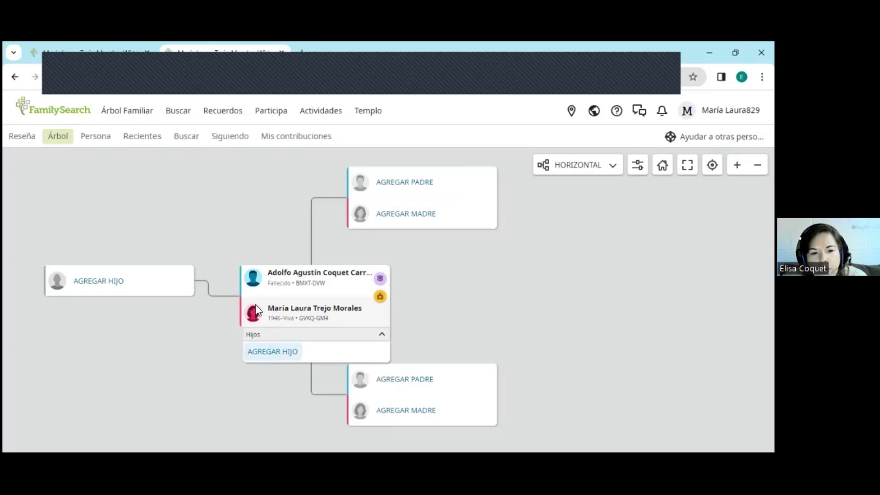
click(273, 351)
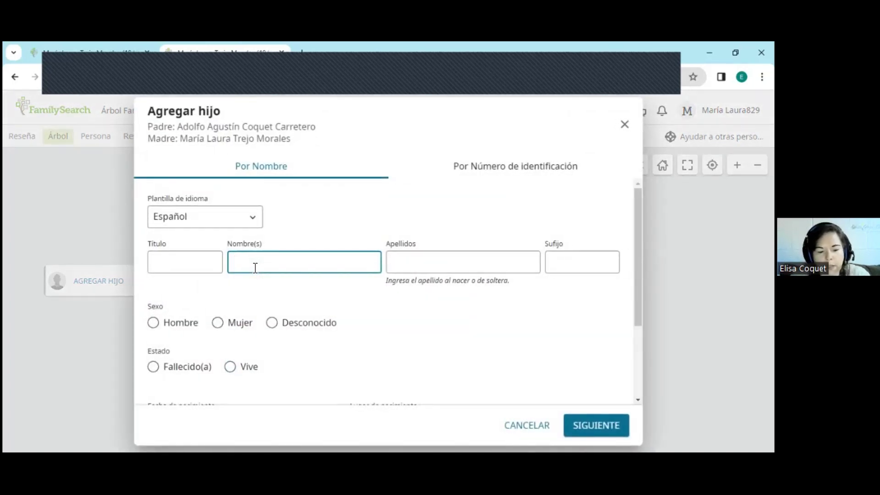
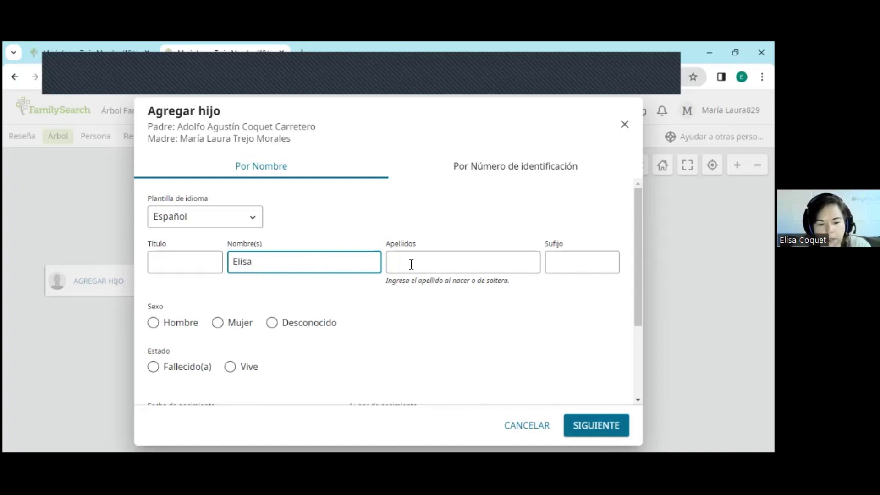
Enter the daughter's given name and both surnames, and set her sex to Mujer
click(411, 264)
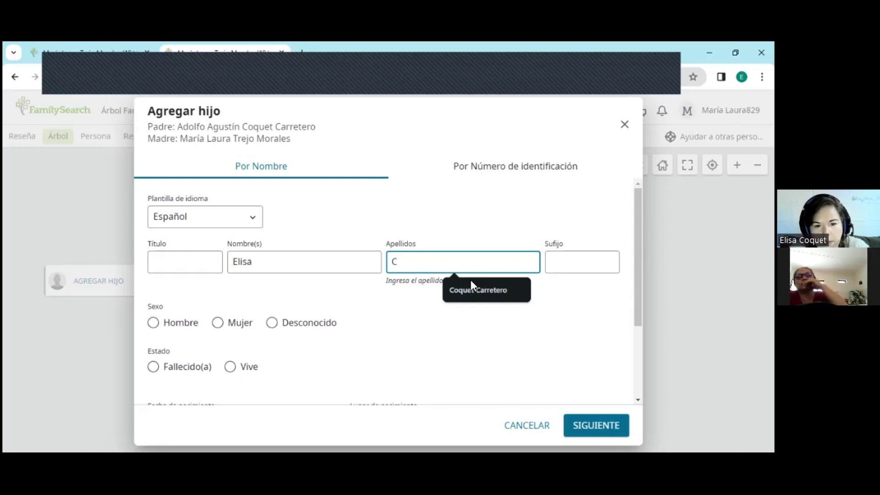
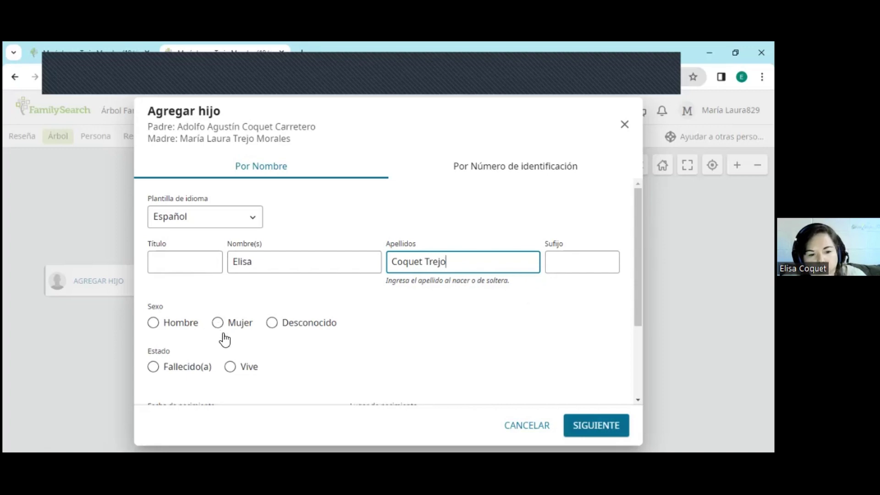
click(230, 367)
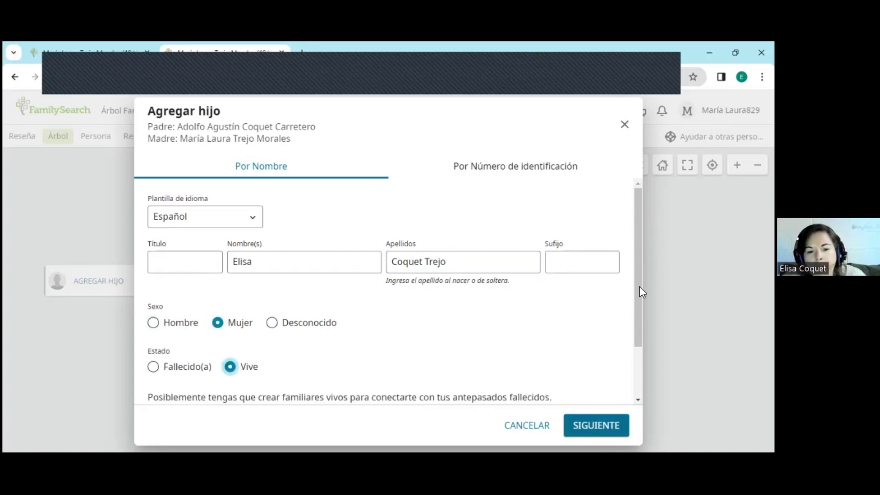
scroll(641, 306, down, 1)
scroll(617, 302, down, 1)
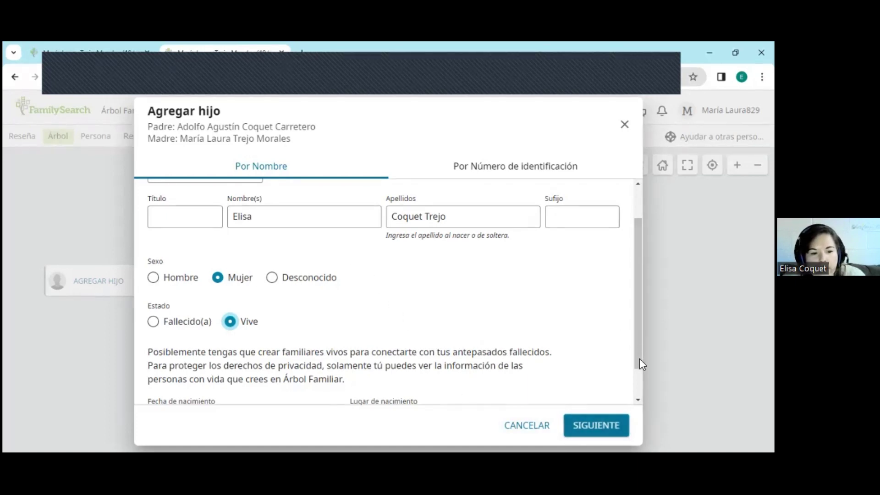
scroll(204, 390, down, 1)
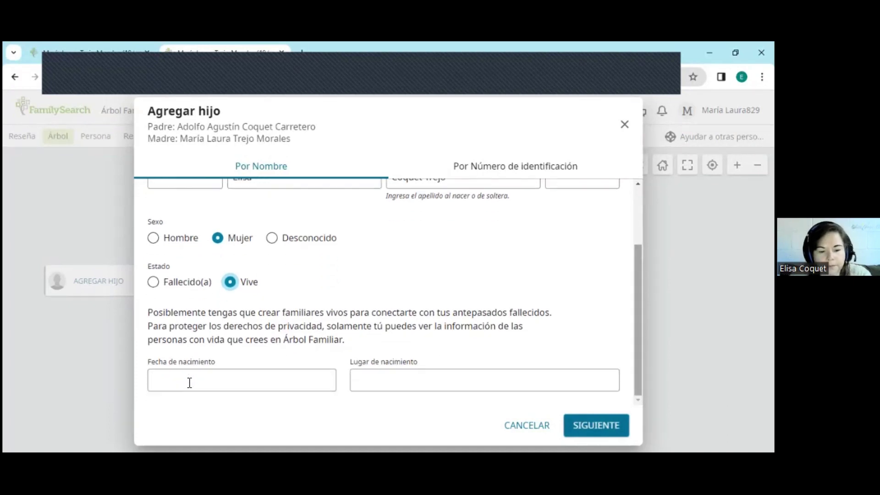
click(190, 382)
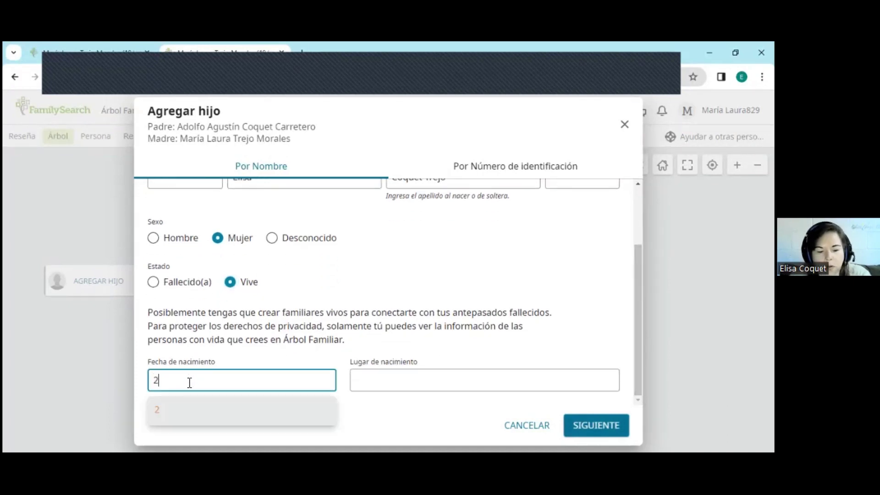
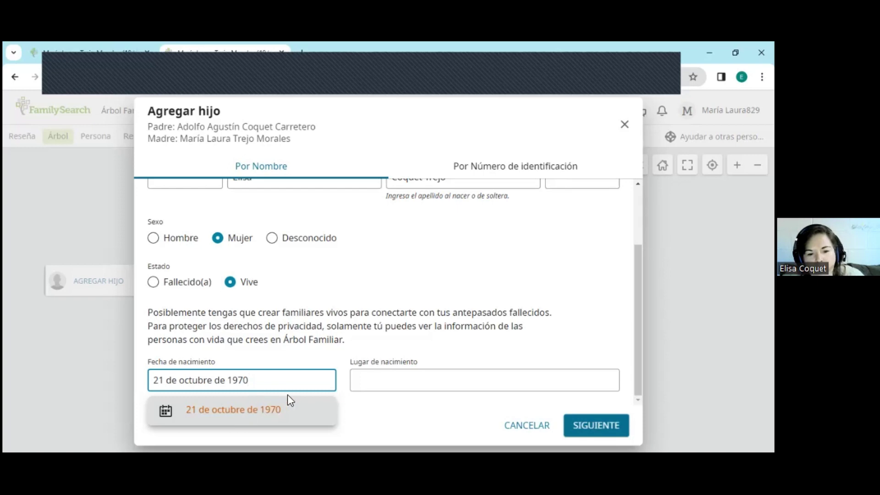
Confirm the birth date and set the birthplace to Ciudad de México, México
click(377, 384)
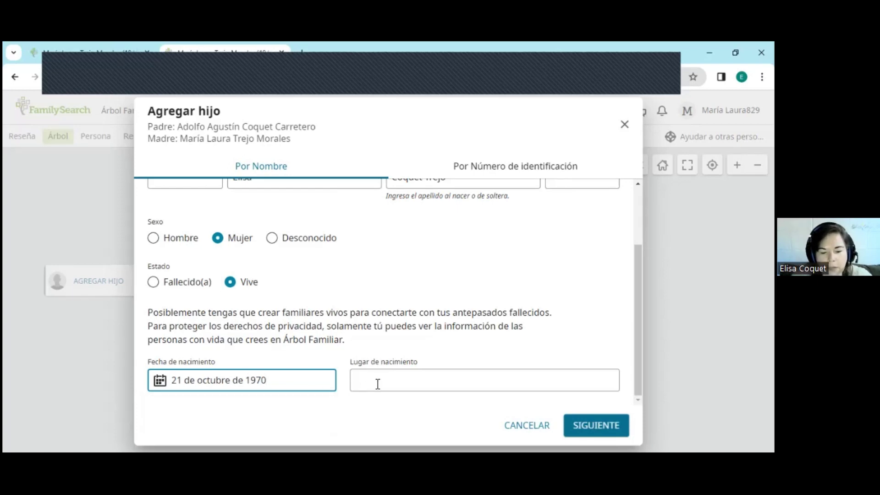
click(378, 383)
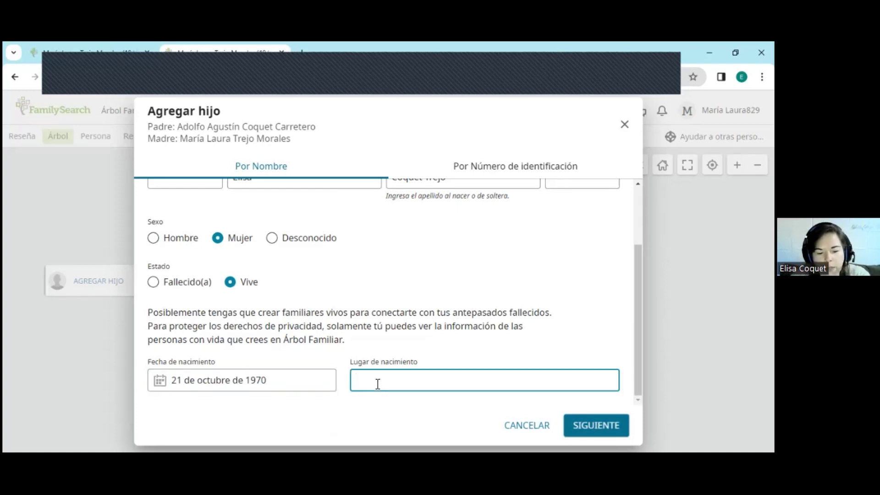
text(Ciuda)
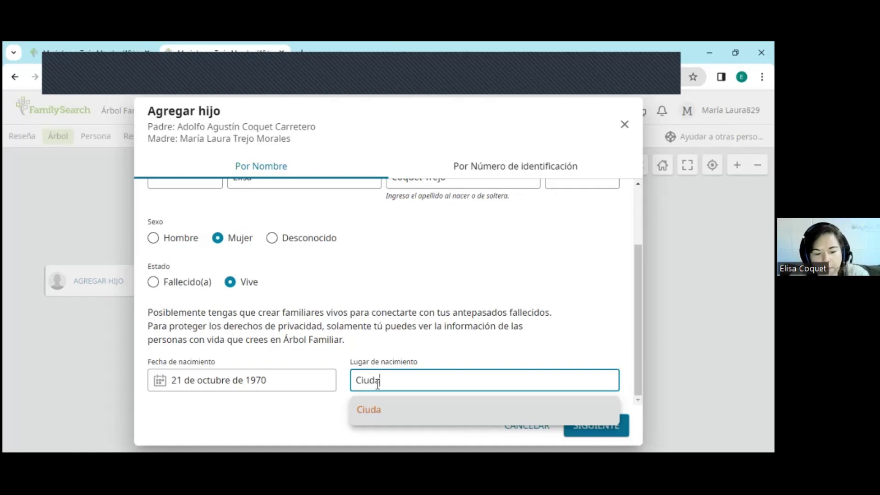
text(d de México)
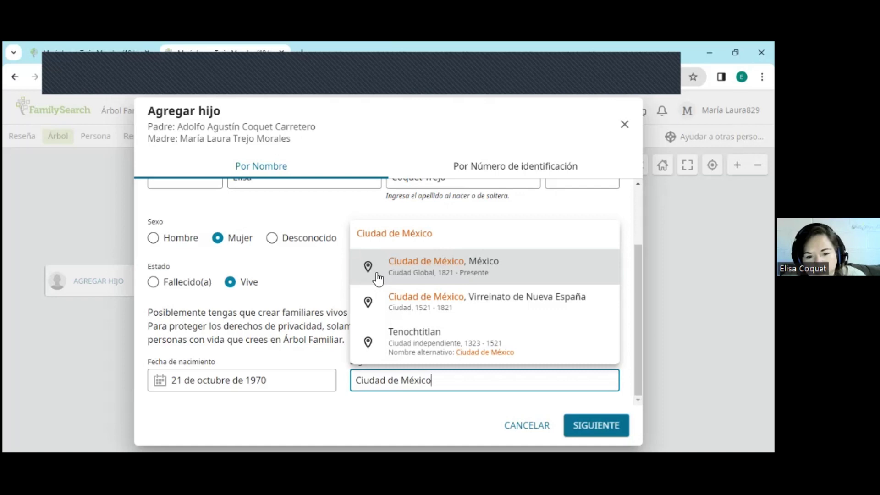
click(412, 281)
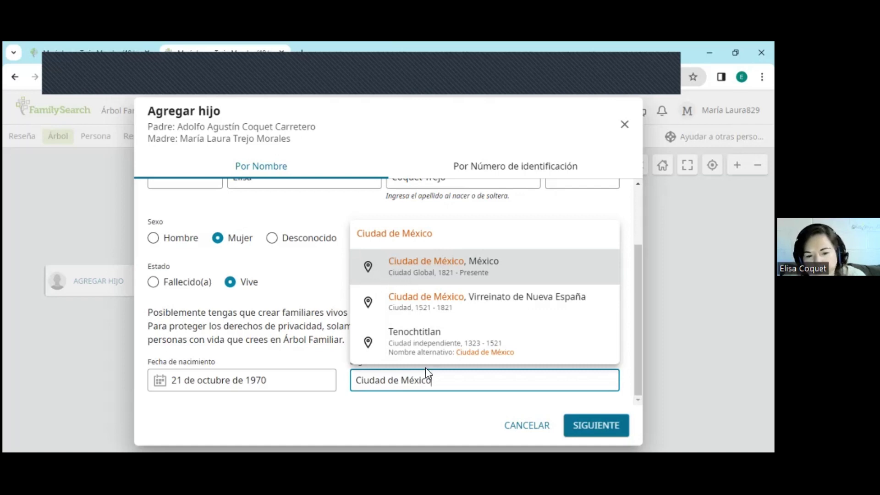
Review the daughter's details and create her as a new living person
click(596, 432)
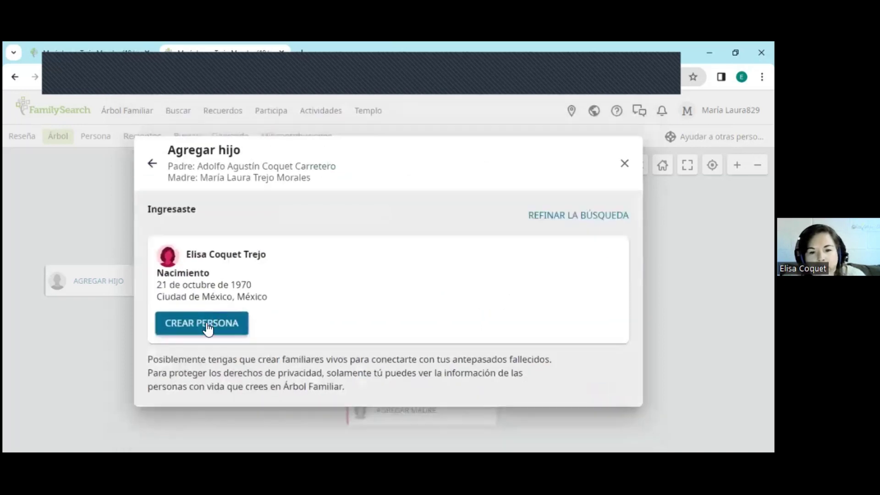
click(206, 325)
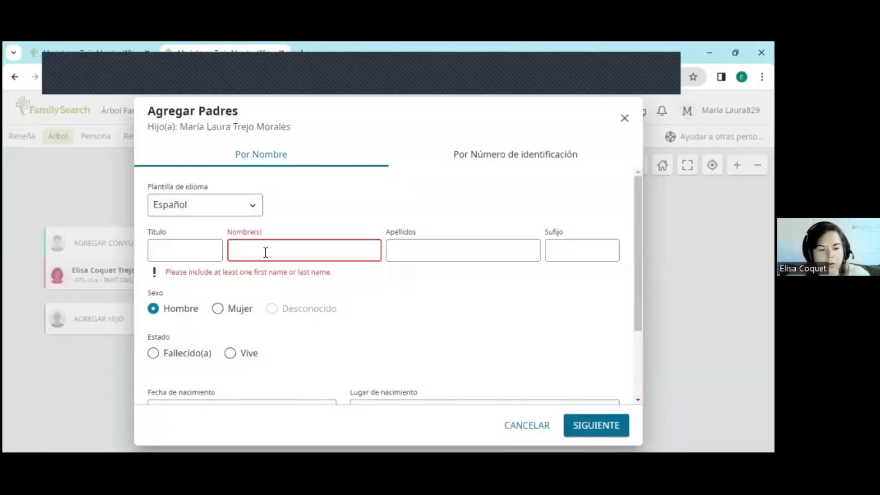
Enter the father's given names and surnames in the Agregar Padres form
click(265, 255)
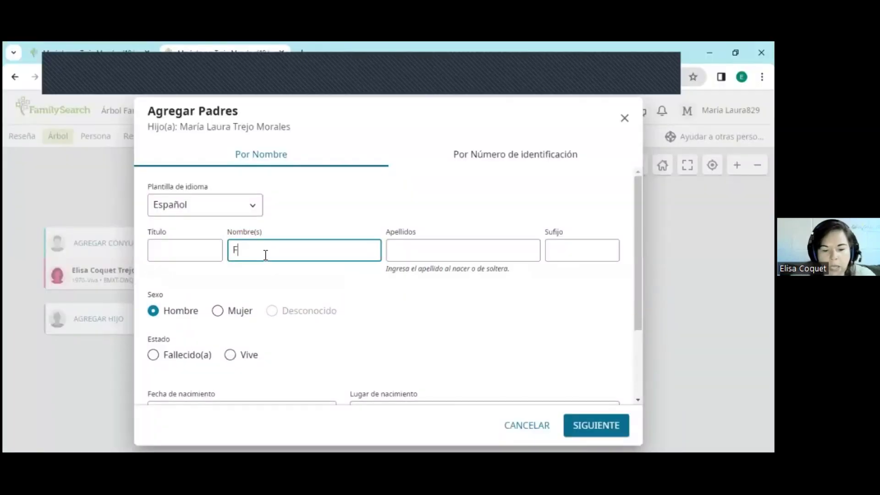
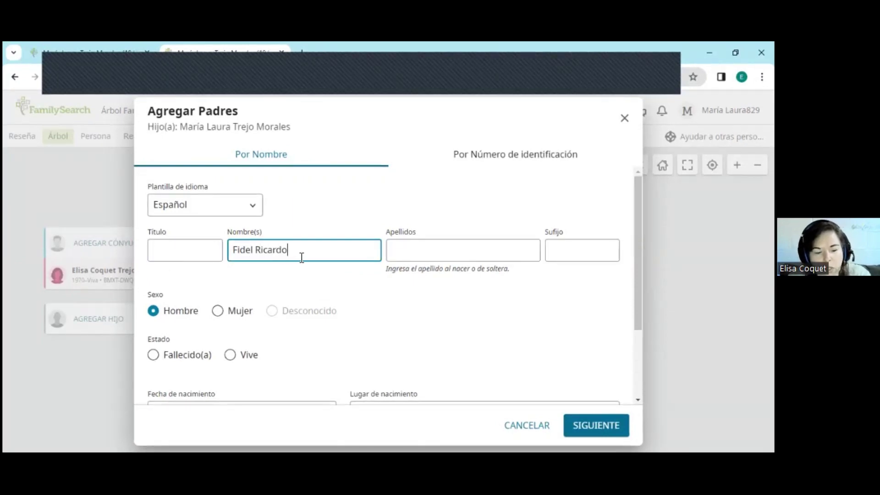
key(Tab)
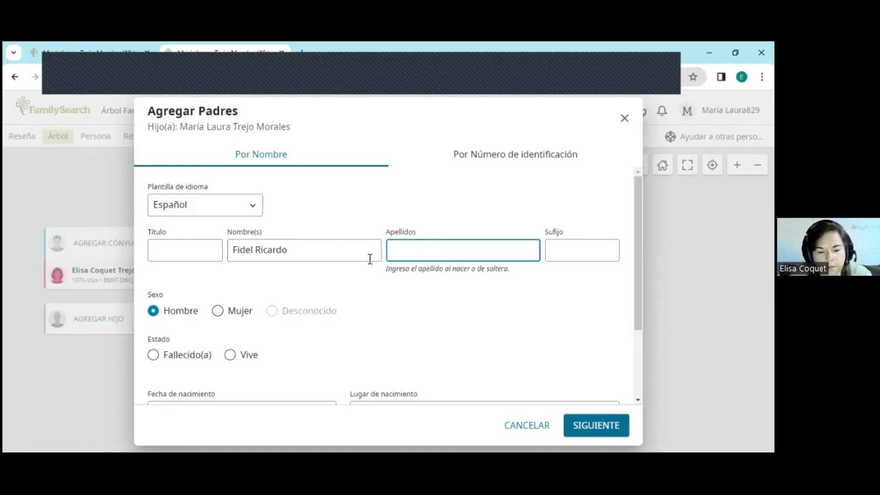
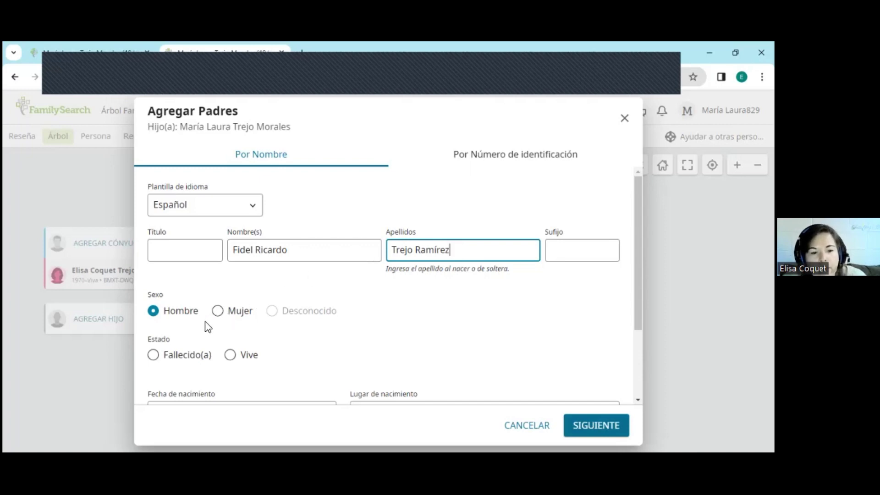
Mark the father as Fallecido(a) and move into the Fecha de nacimiento field
click(152, 359)
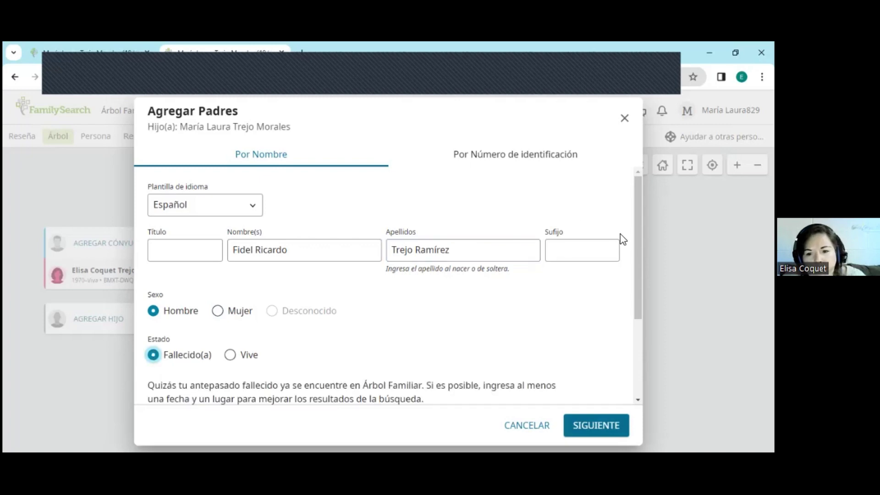
scroll(365, 306, down, 2)
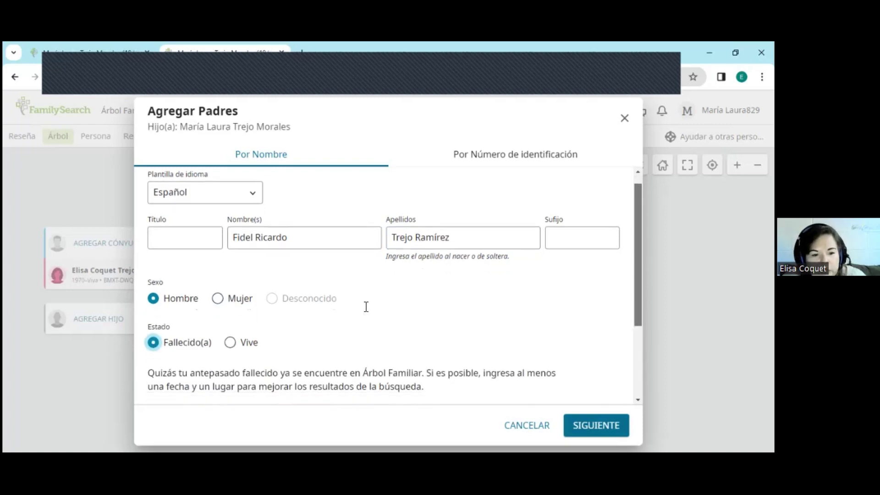
scroll(210, 310, down, 1)
click(216, 327)
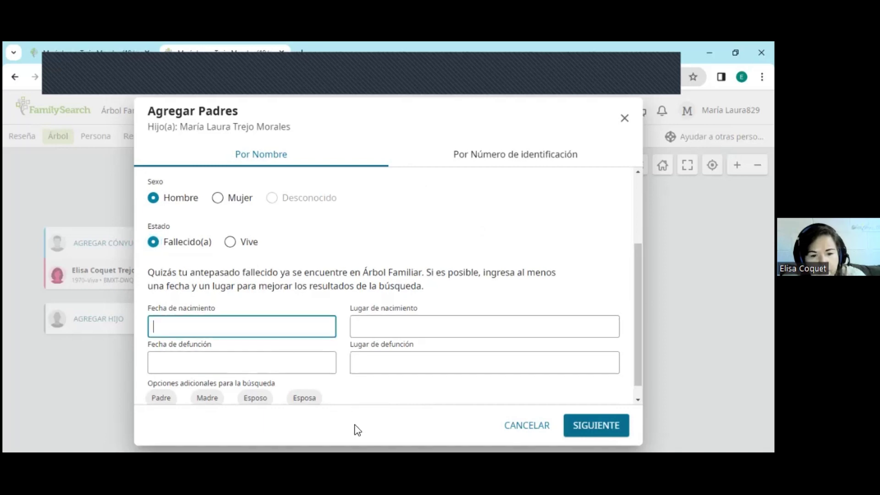
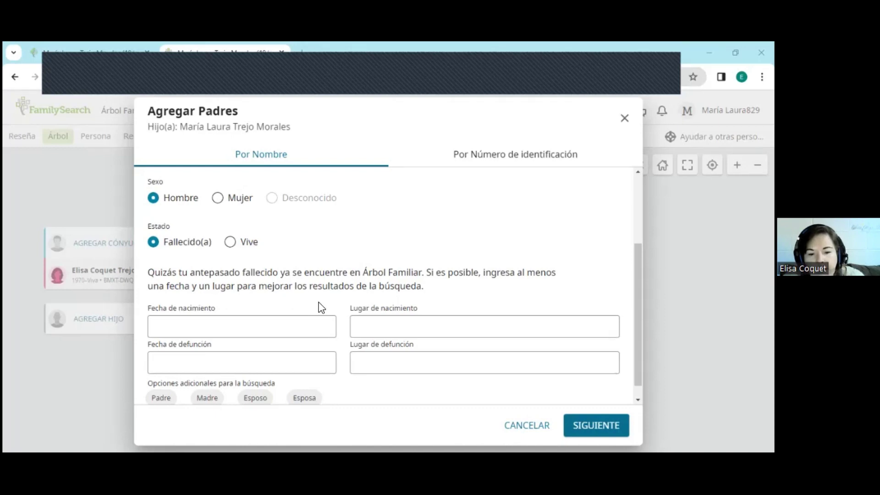
key(Tab)
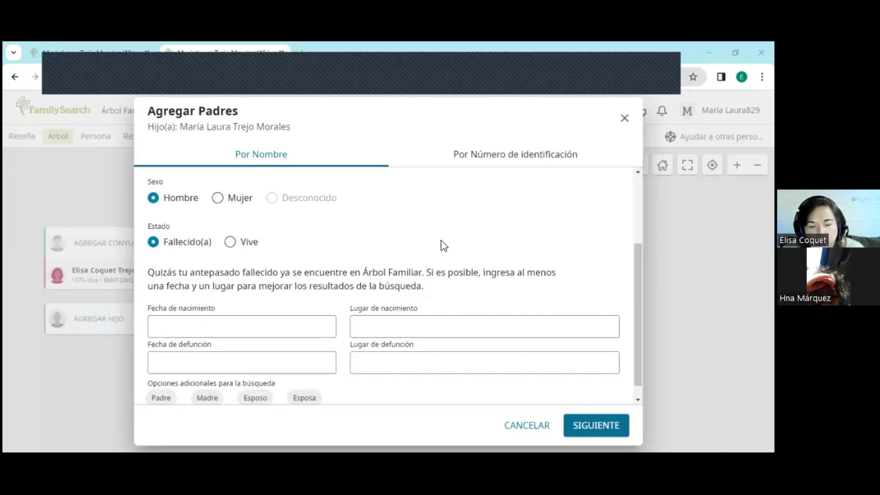
click(196, 329)
text(30)
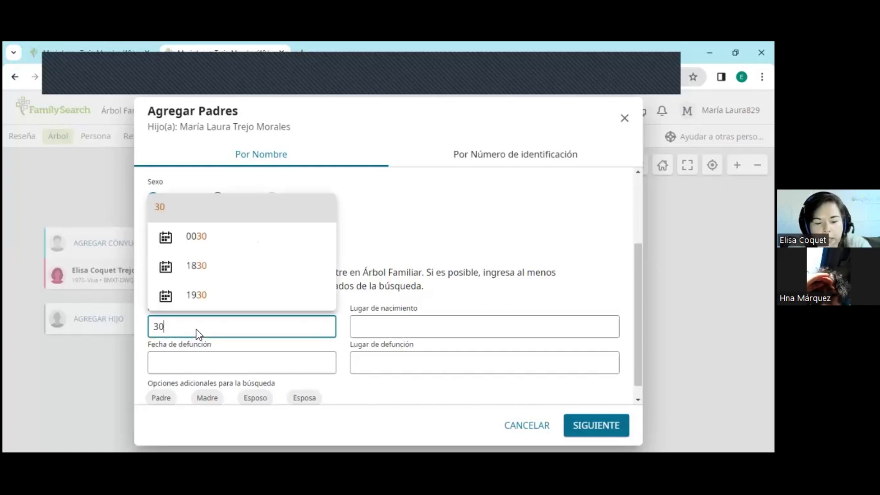
text( de marz)
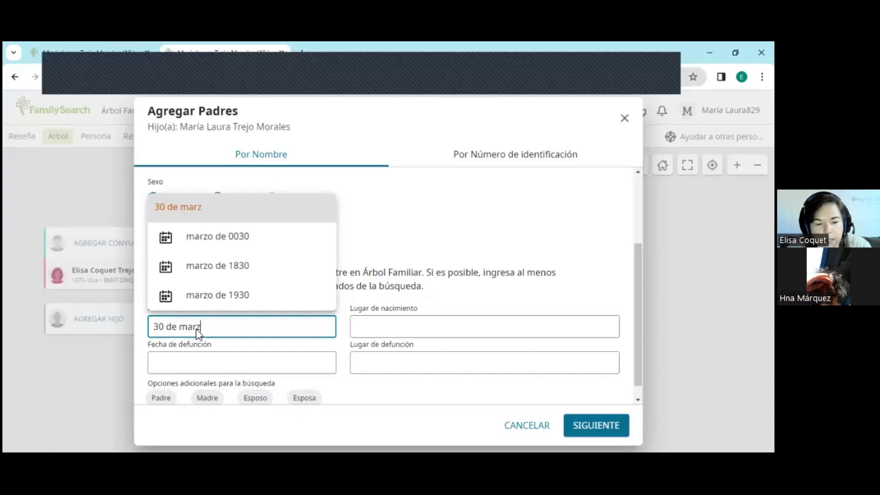
text(o 1930)
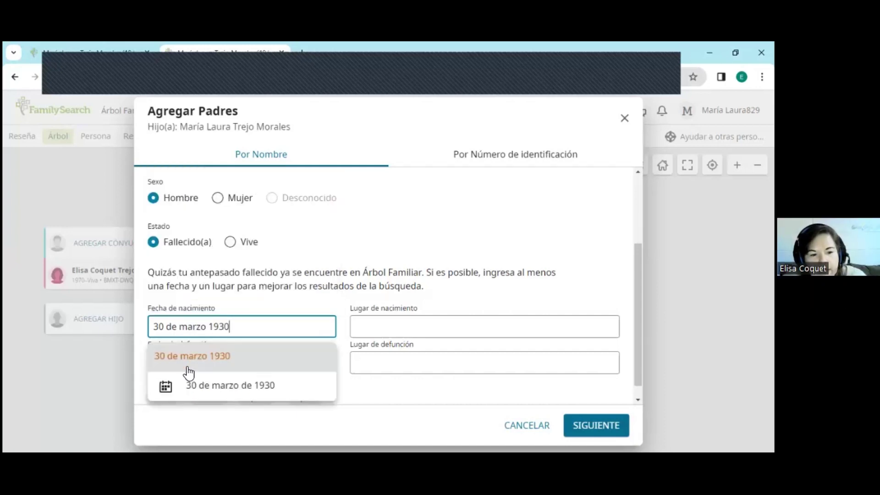
click(191, 390)
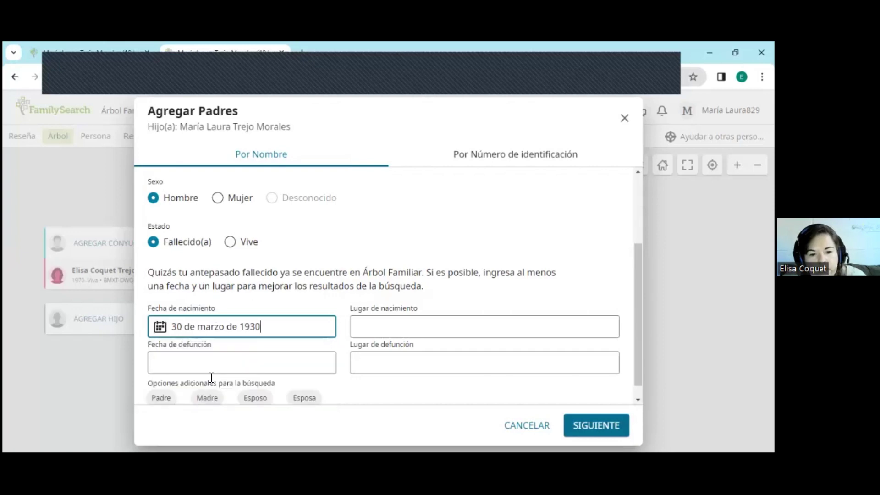
key(Tab)
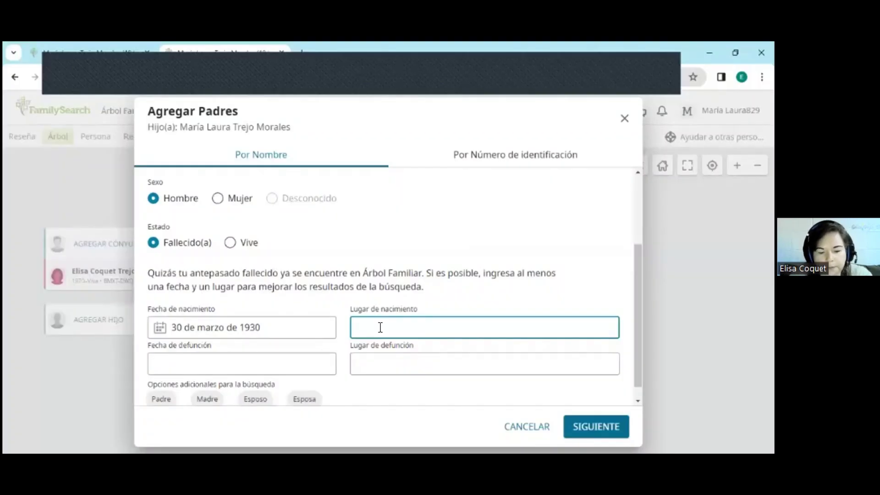
text(Act)
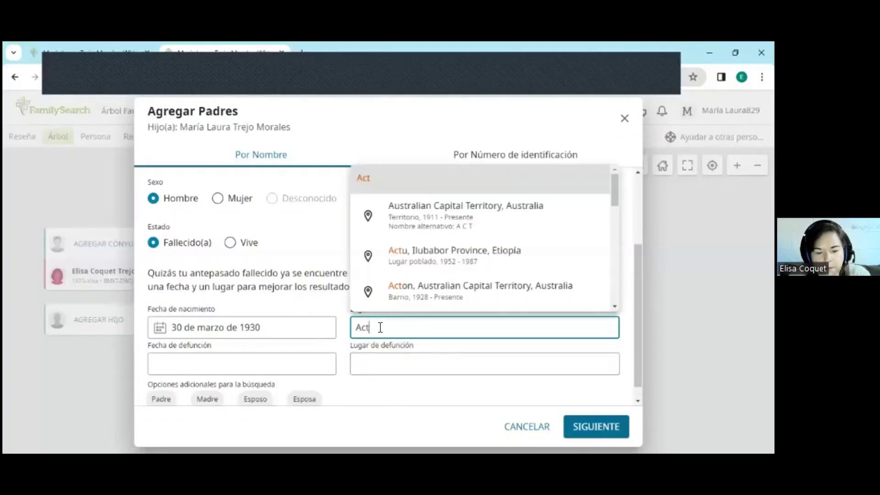
text(opan Hidalgo)
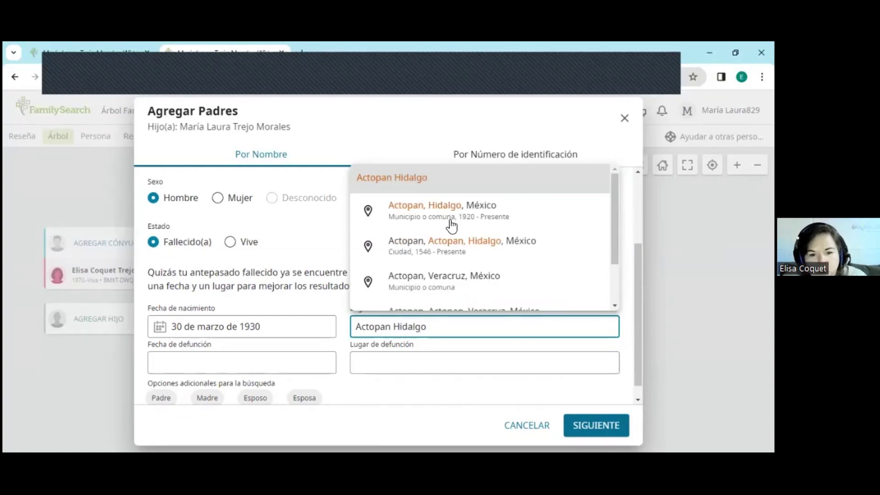
click(453, 221)
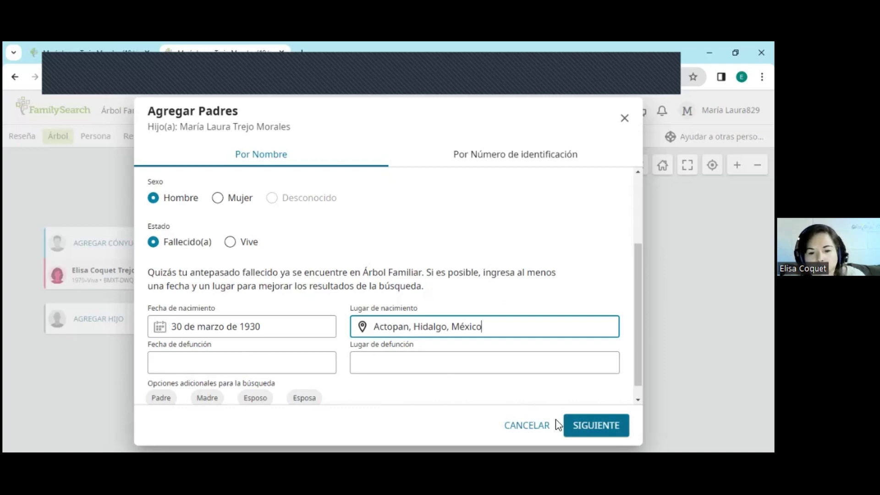
Set the father's death date to the standardized 6 de noviembre de 1954
click(573, 429)
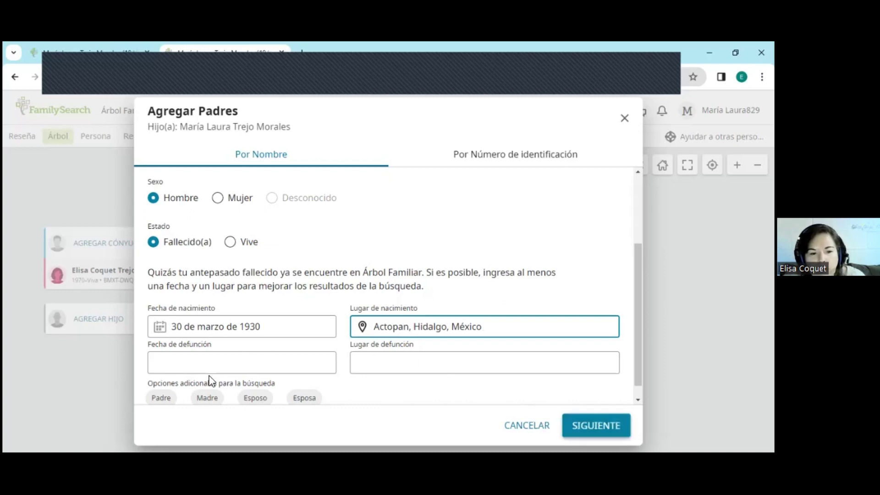
click(170, 365)
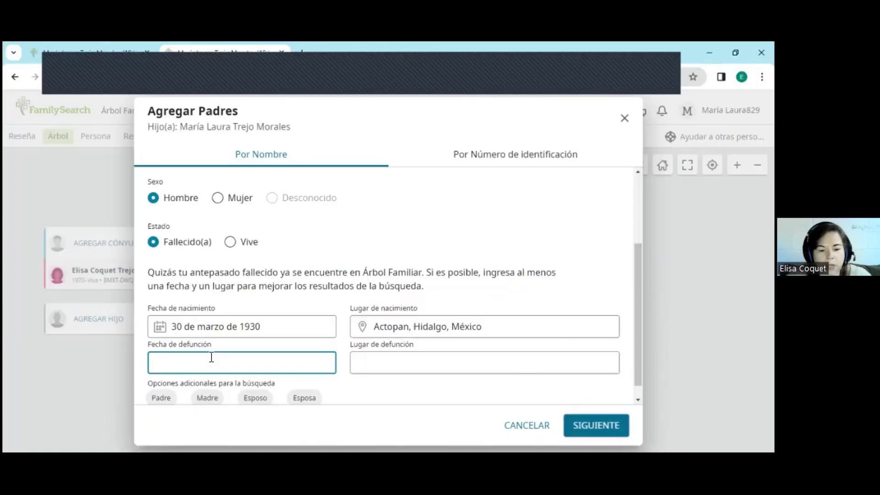
text(6 de )
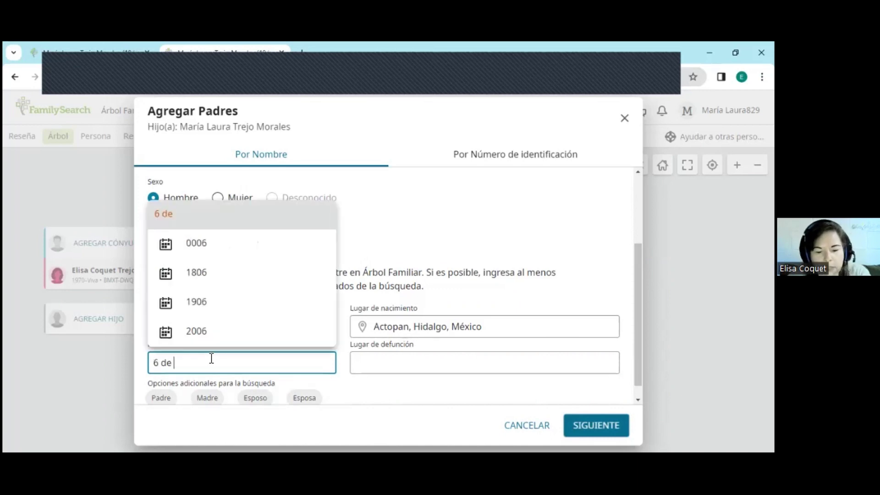
text(noviembre de 1)
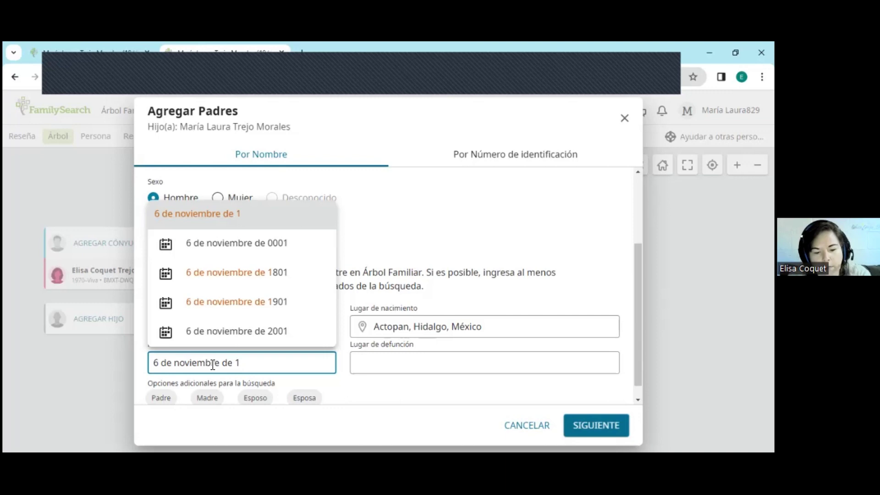
text(954)
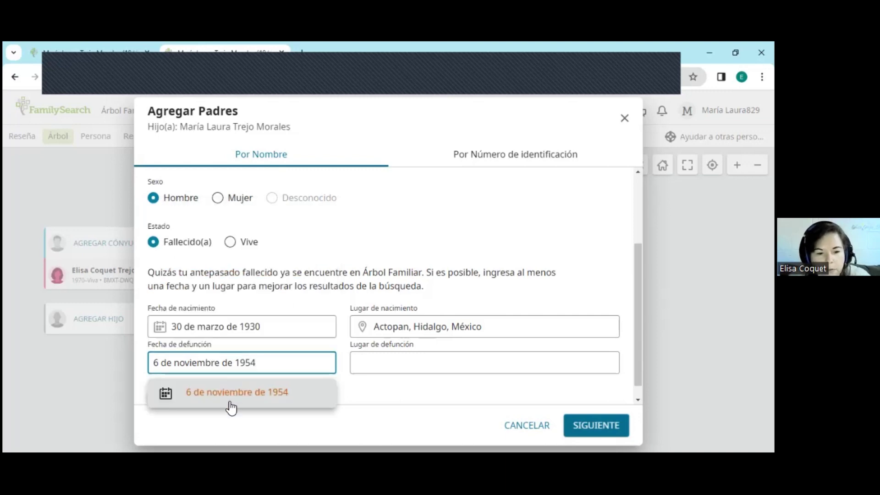
click(239, 392)
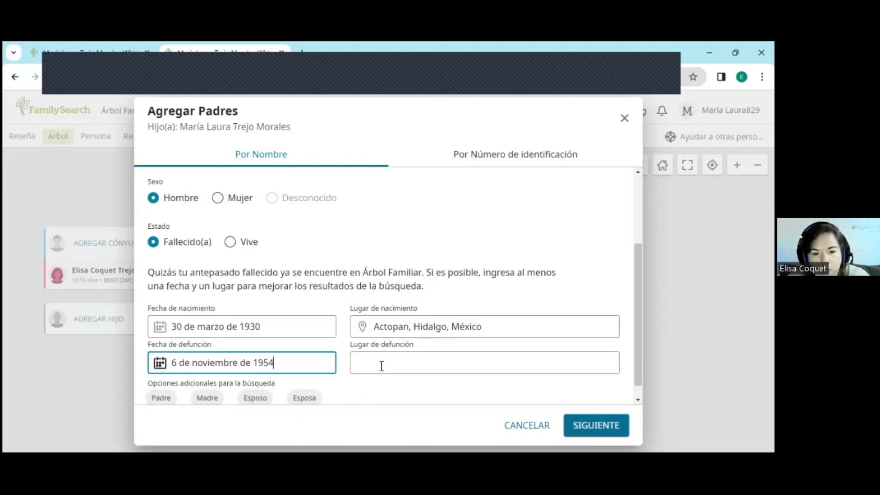
Set the death place to Azcapotzalco, Ciudad de México, México and search for matches
click(381, 365)
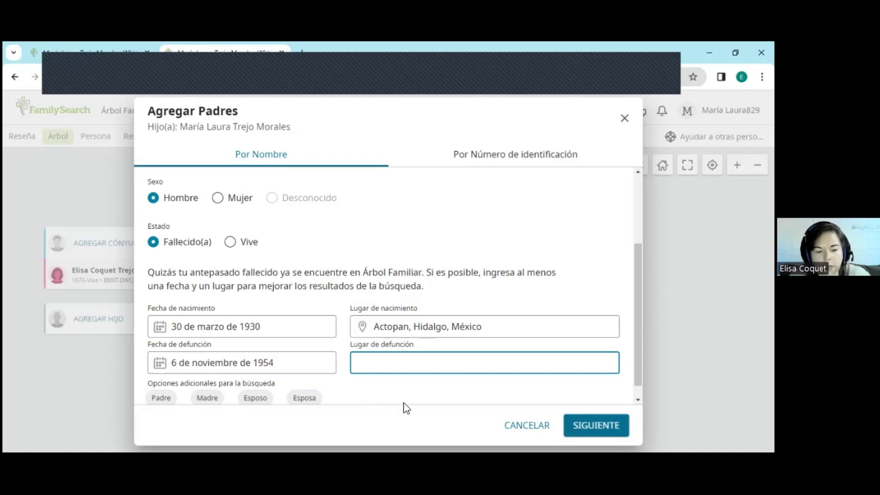
text(Acto)
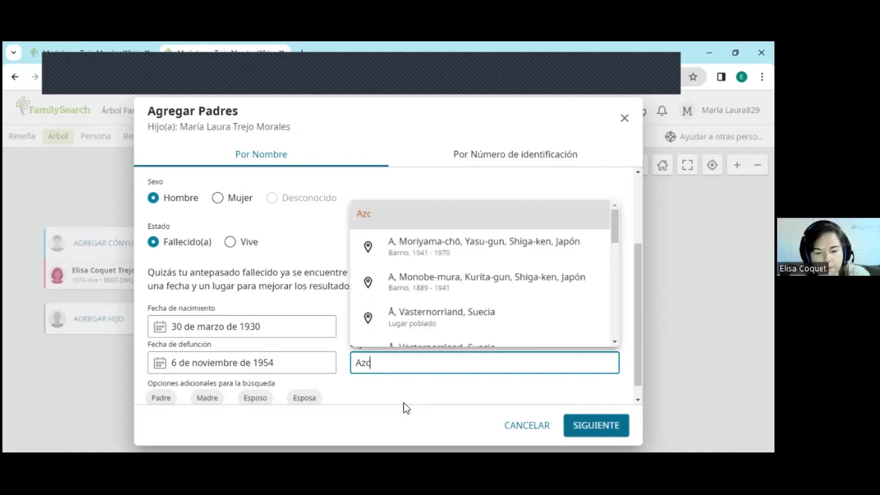
text(potza)
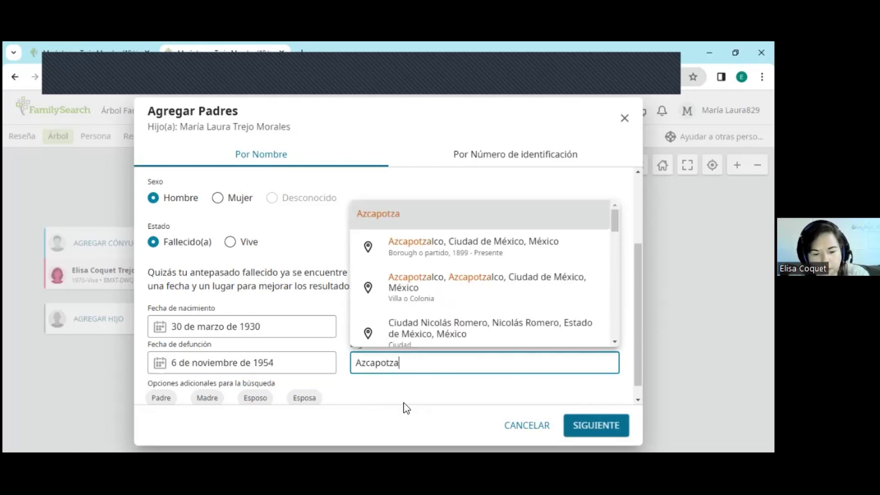
text(lco)
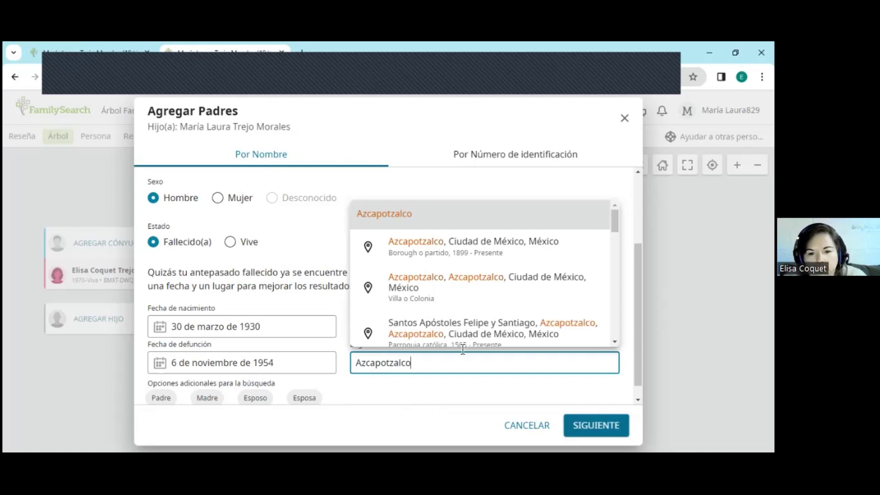
scroll(435, 257, down, 1)
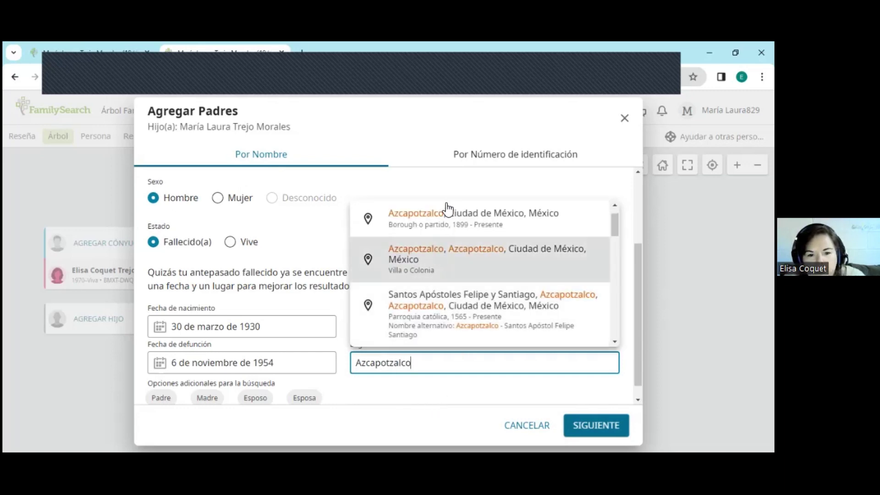
scroll(441, 236, up, 1)
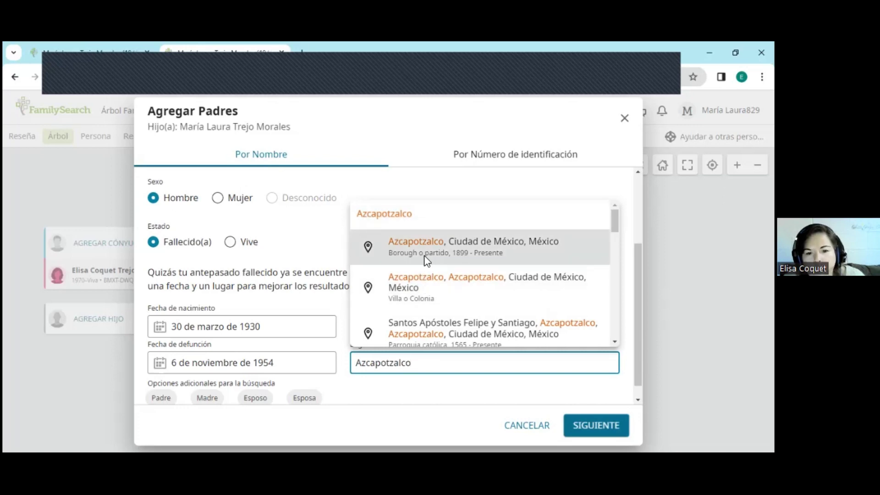
click(424, 255)
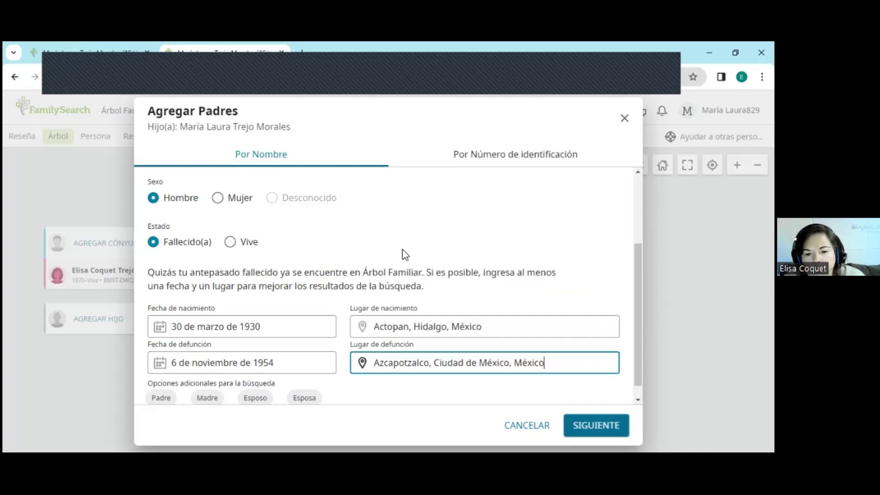
click(606, 425)
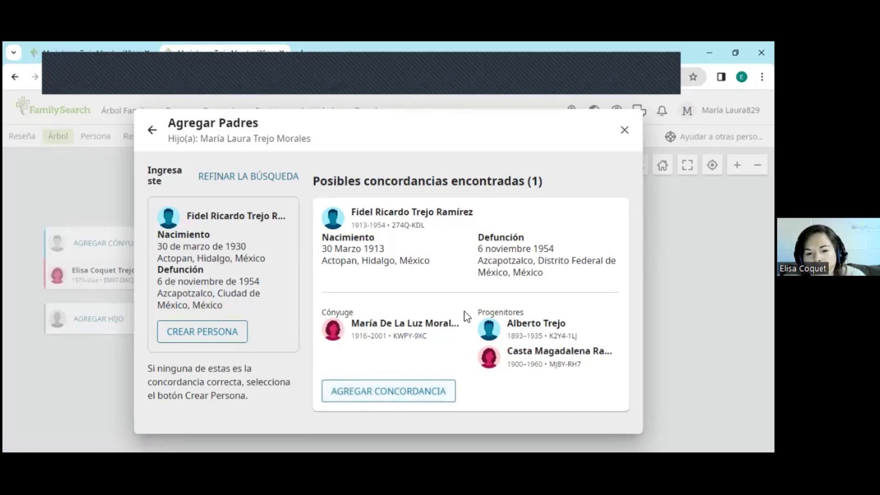
Choose the single matching father and attach him with his spouse as the child's parents
click(405, 399)
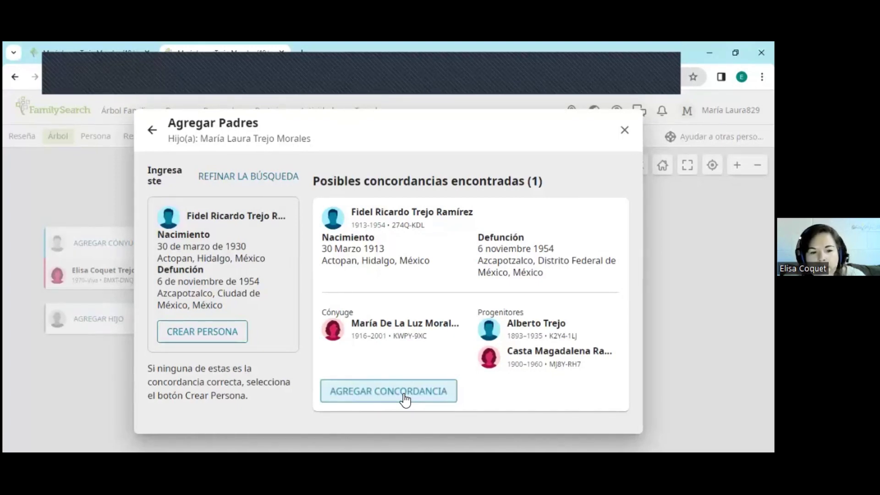
click(404, 394)
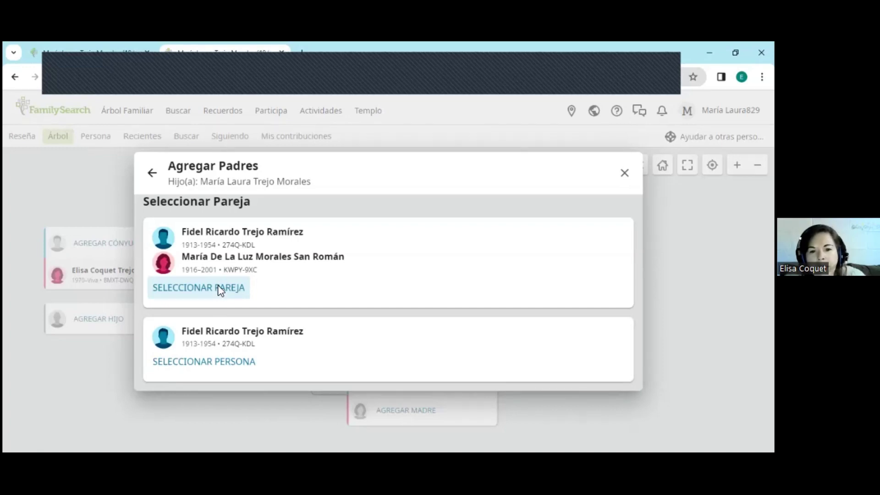
click(220, 289)
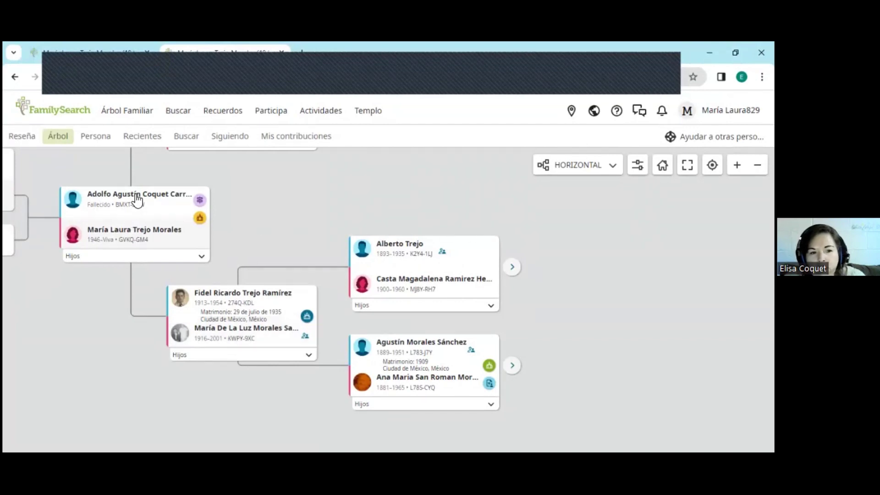
click(123, 195)
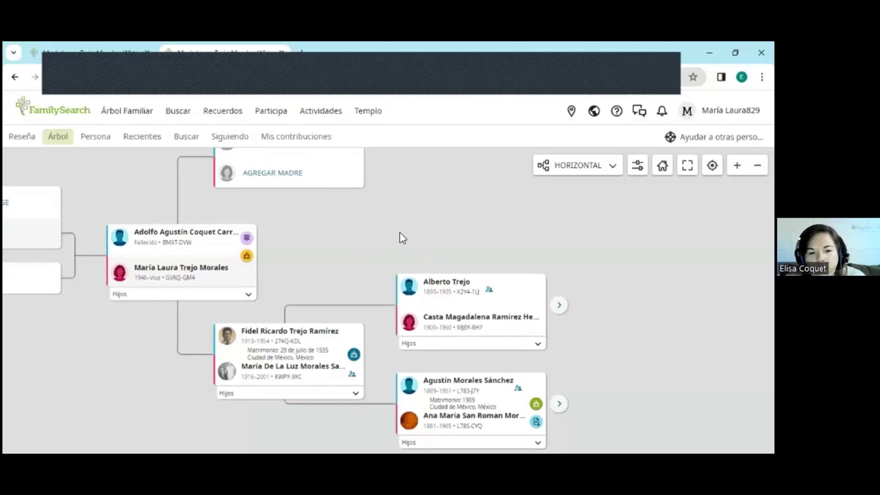
scroll(400, 234, right, 1)
scroll(261, 261, down, 2)
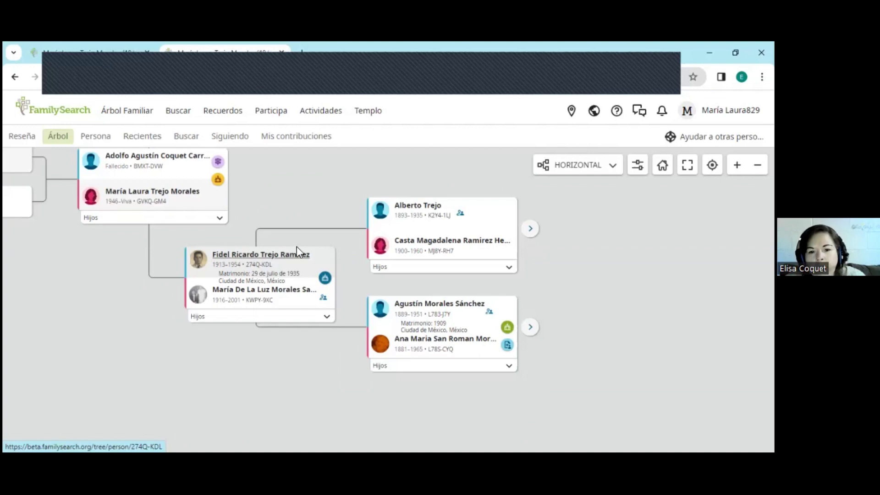
scroll(458, 285, right, 3)
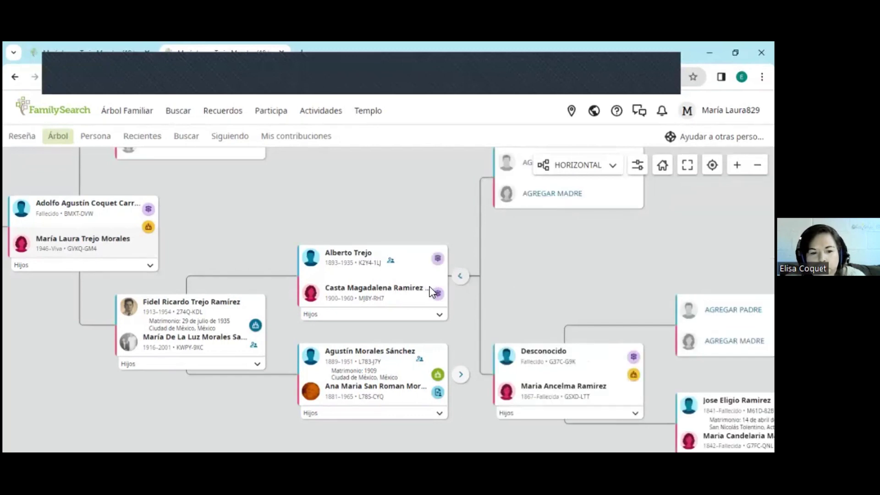
scroll(435, 291, right, 3)
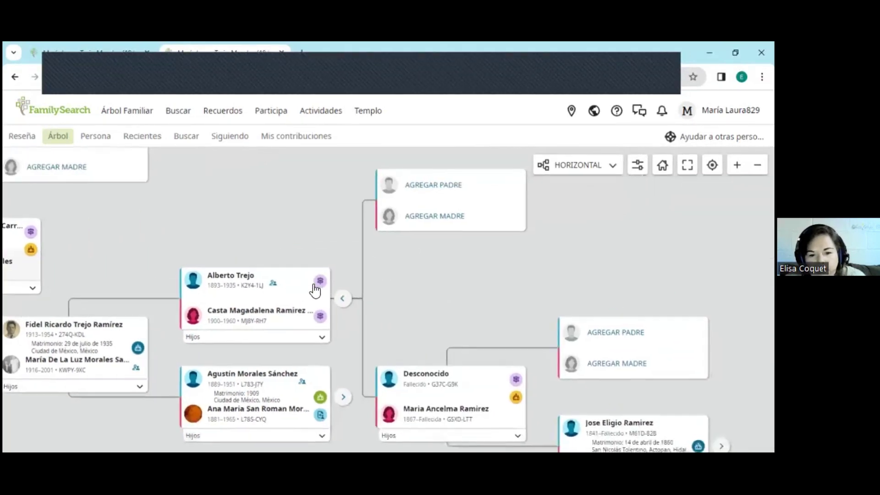
scroll(440, 272, right, 1)
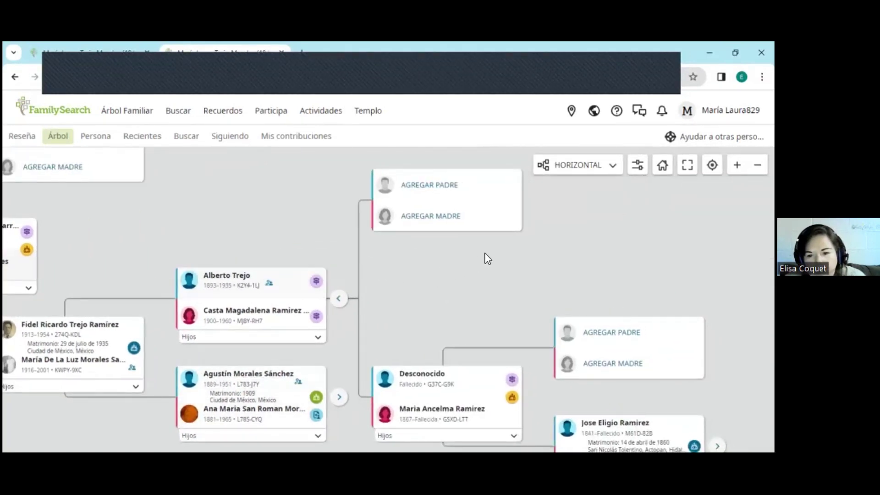
scroll(536, 243, left, 4)
scroll(535, 243, down, 1)
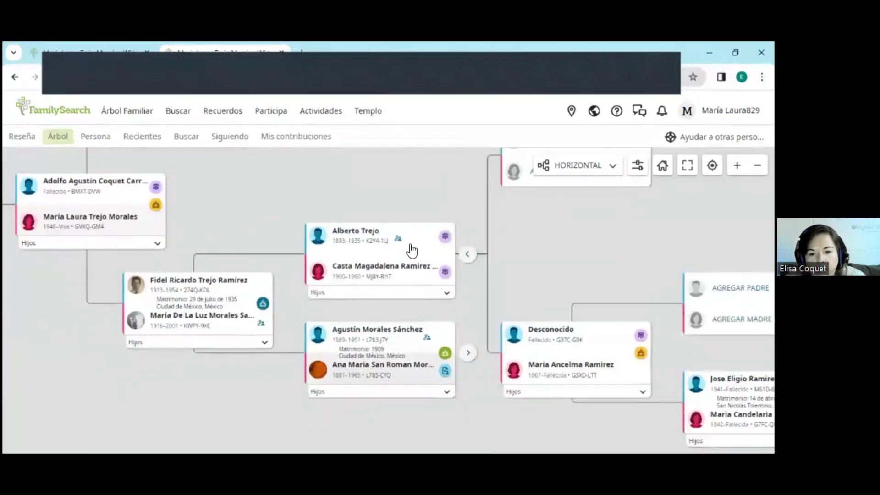
drag(345, 204, 286, 232)
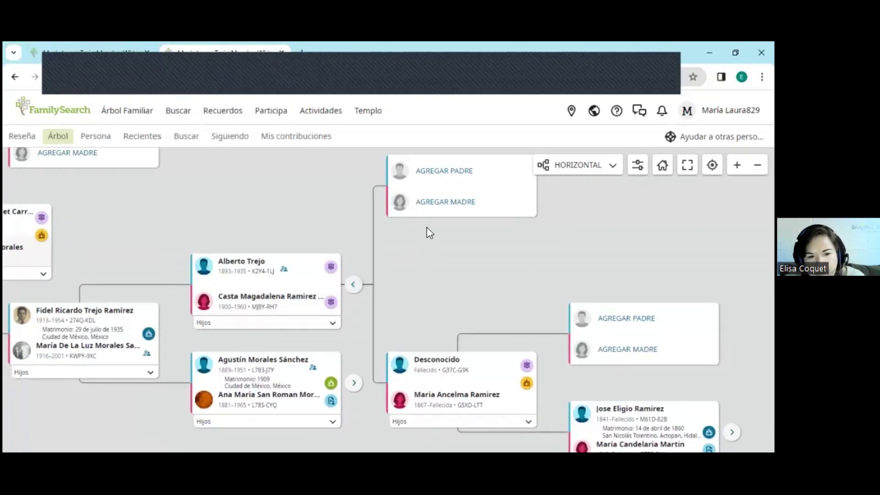
scroll(427, 227, down, 1)
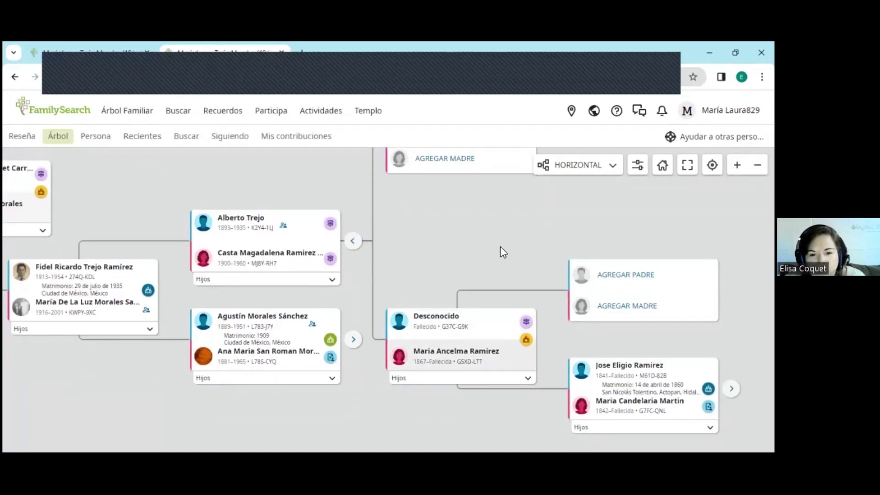
scroll(488, 257, left, 2)
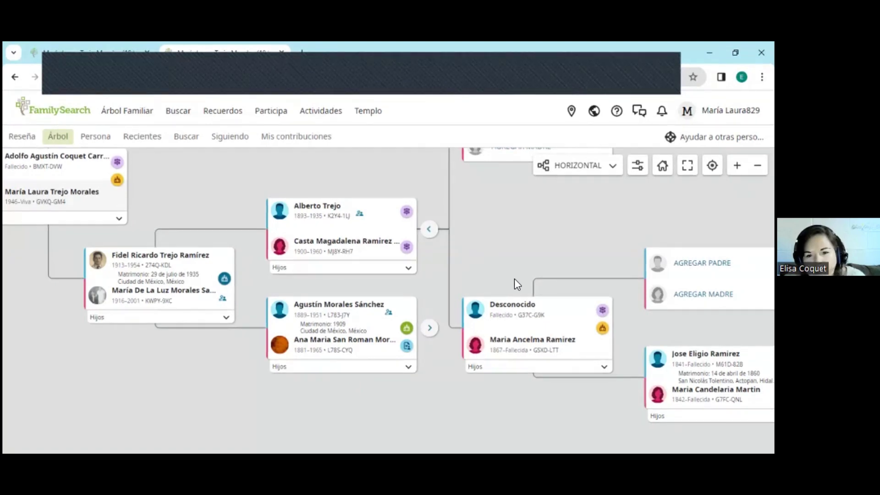
scroll(568, 296, left, 3)
scroll(568, 295, up, 1)
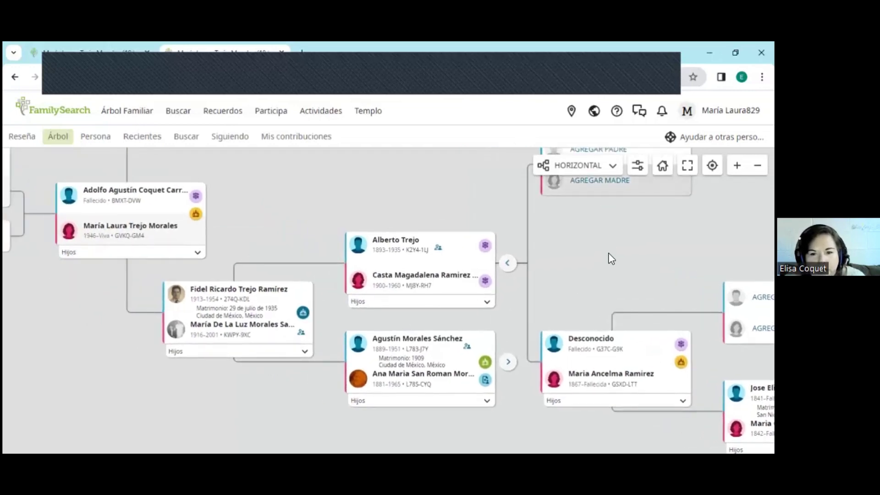
scroll(613, 282, up, 1)
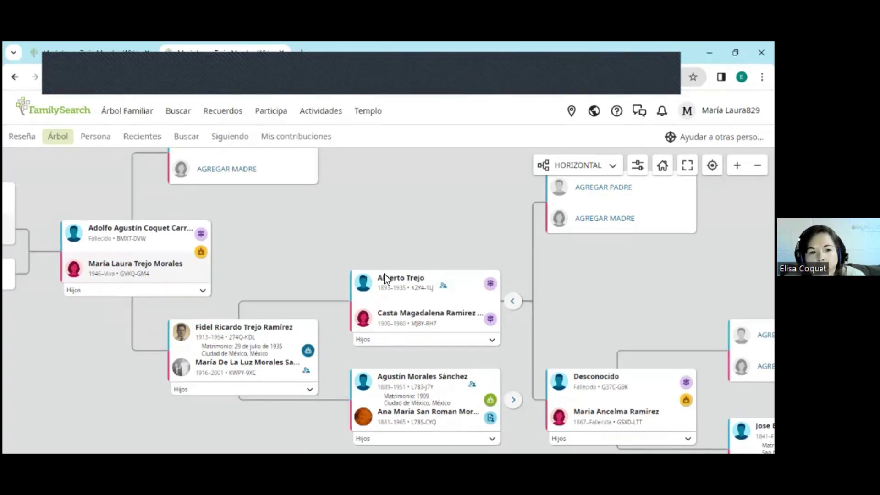
scroll(467, 288, up, 2)
scroll(467, 288, left, 5)
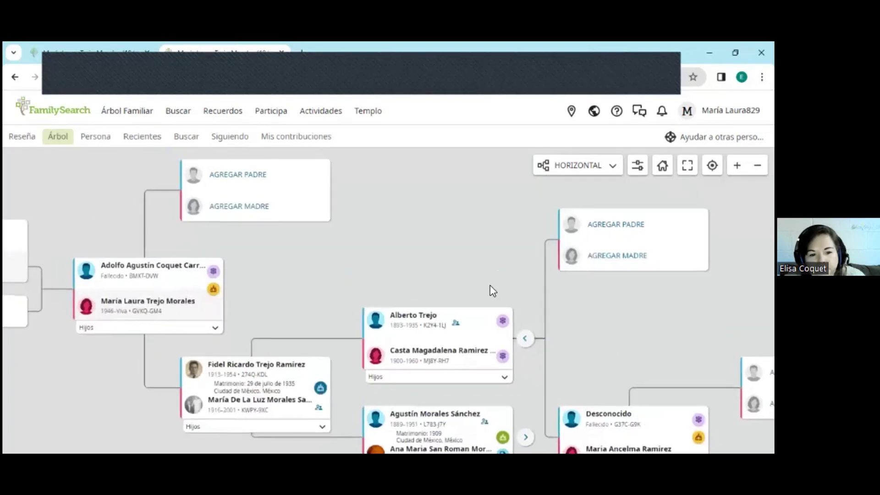
scroll(474, 282, left, 4)
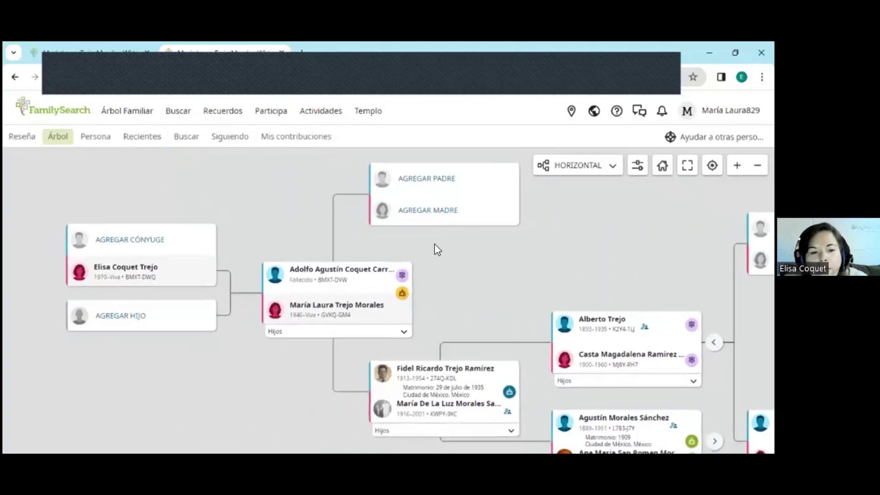
scroll(434, 244, down, 2)
scroll(435, 244, right, 2)
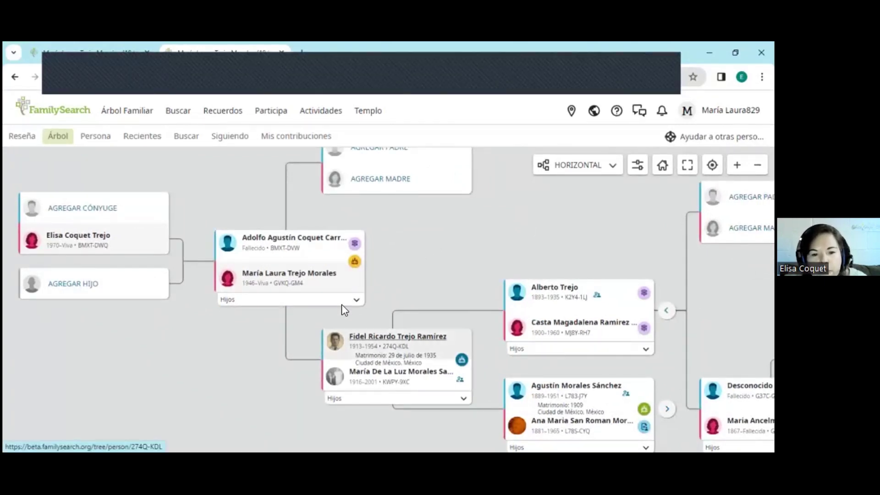
click(357, 302)
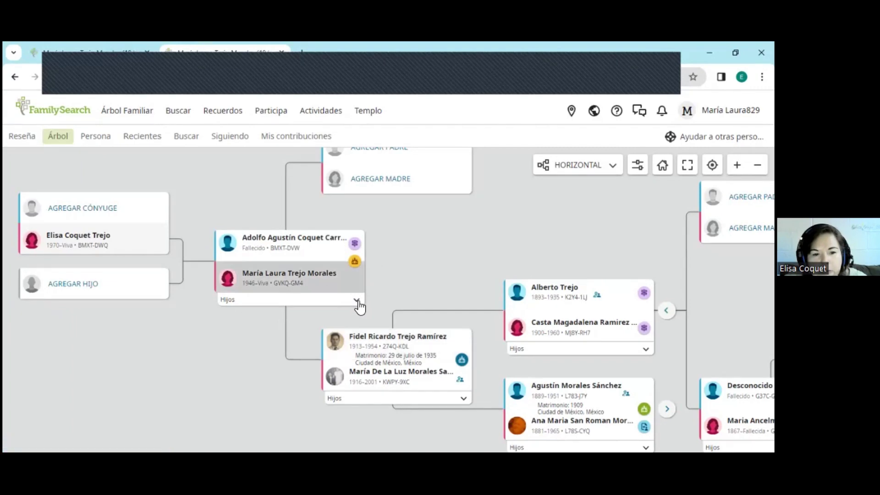
click(297, 281)
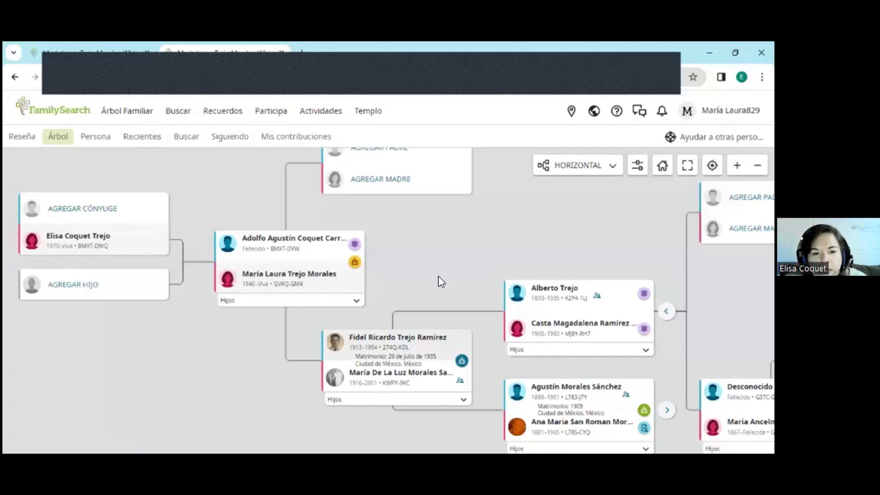
drag(368, 288, 364, 303)
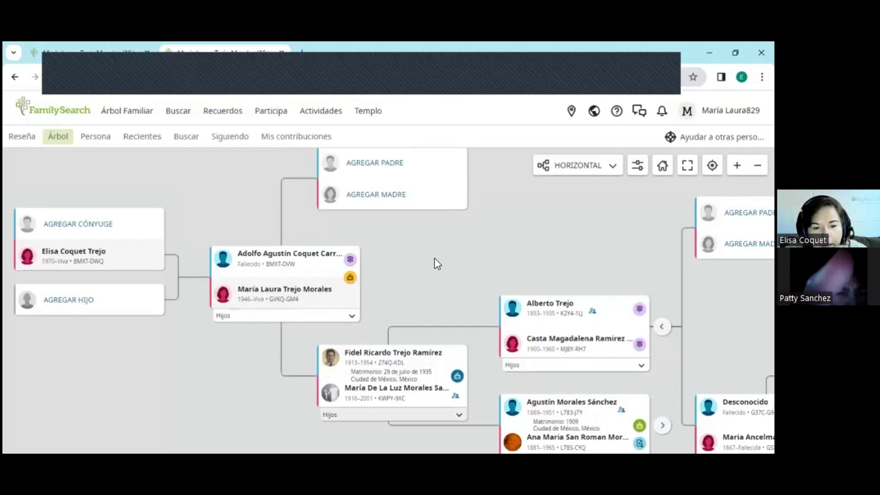
Open the full person page of the first duplicate 1946-born daughter under the couple's children
scroll(436, 179, down, 1)
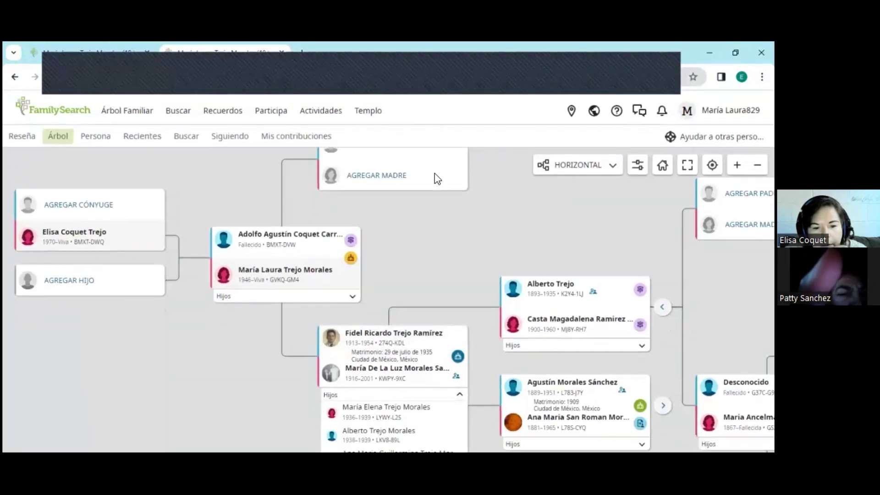
scroll(436, 170, down, 3)
scroll(433, 137, down, 1)
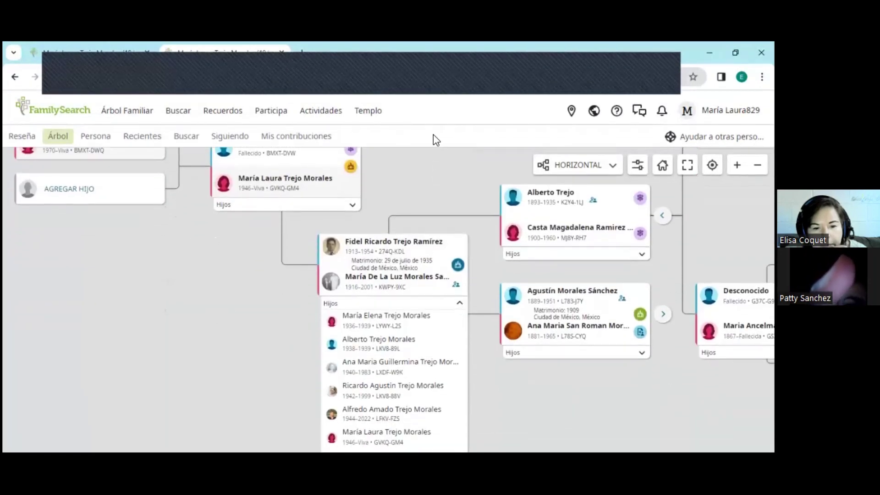
scroll(433, 135, down, 2)
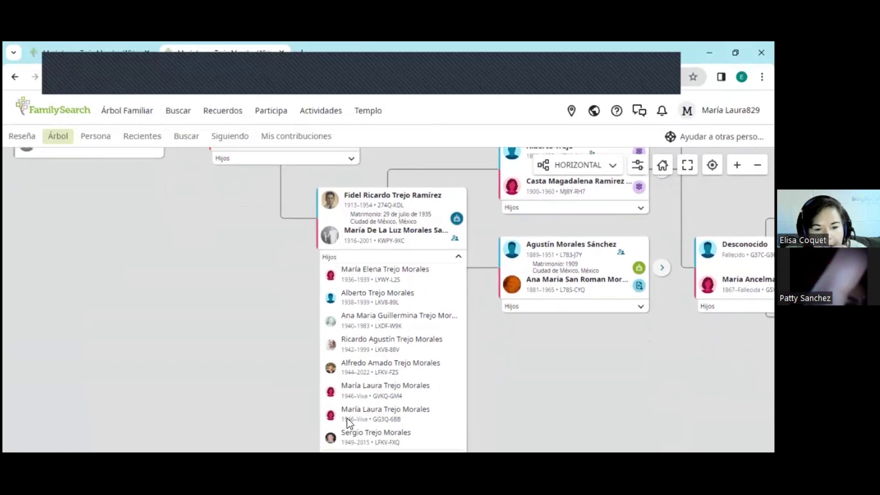
scroll(370, 389, down, 1)
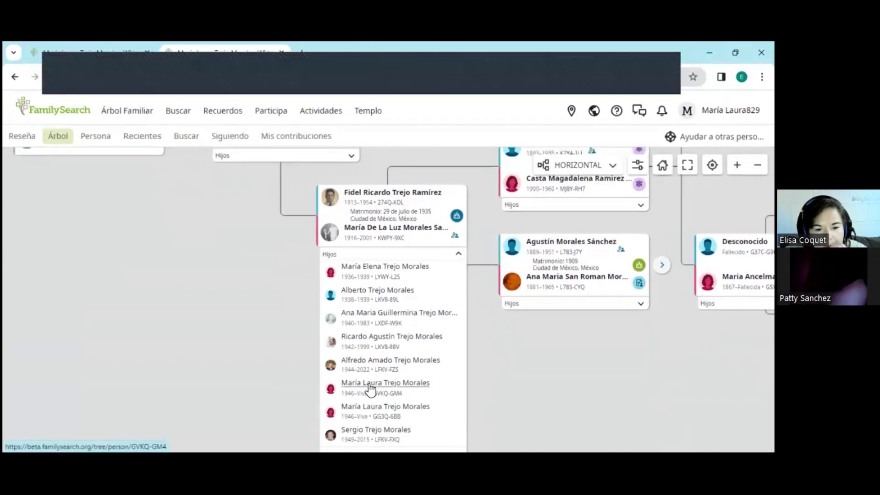
click(371, 388)
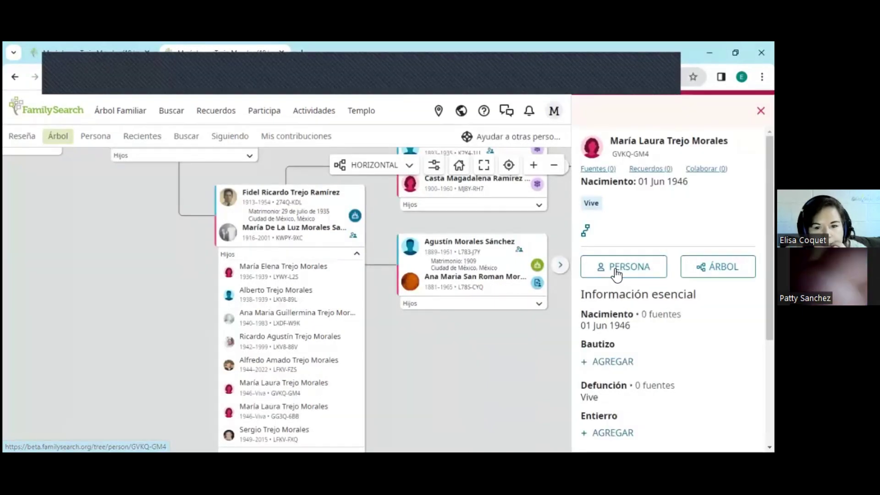
click(617, 274)
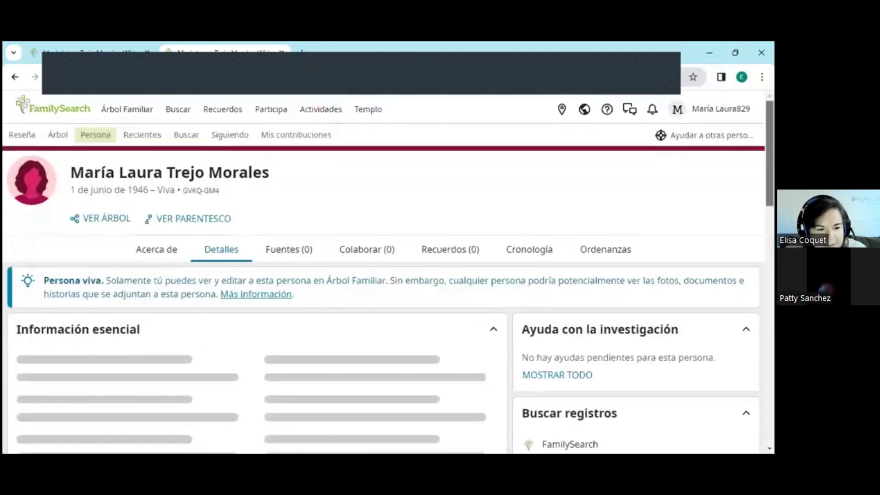
Delete the 1946-born daughter's parent-child relationship with her parents via QUITAR HIJA
scroll(387, 270, down, 10)
scroll(387, 298, down, 3)
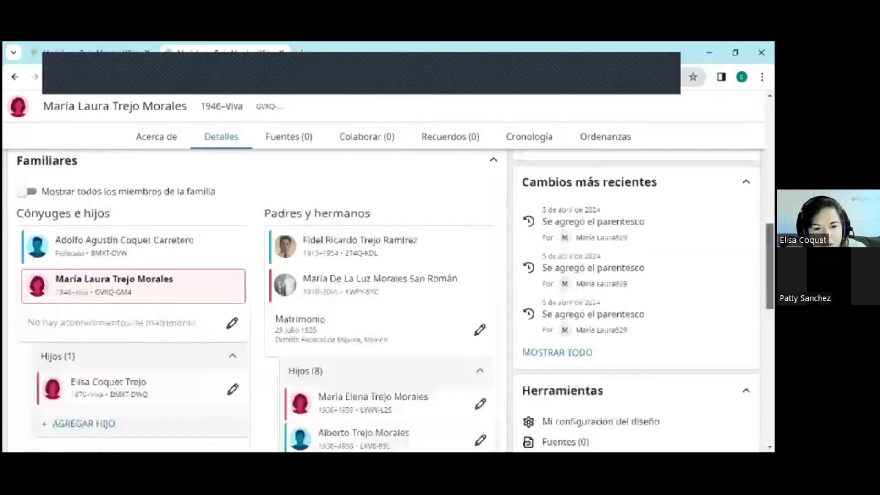
scroll(440, 346, down, 4)
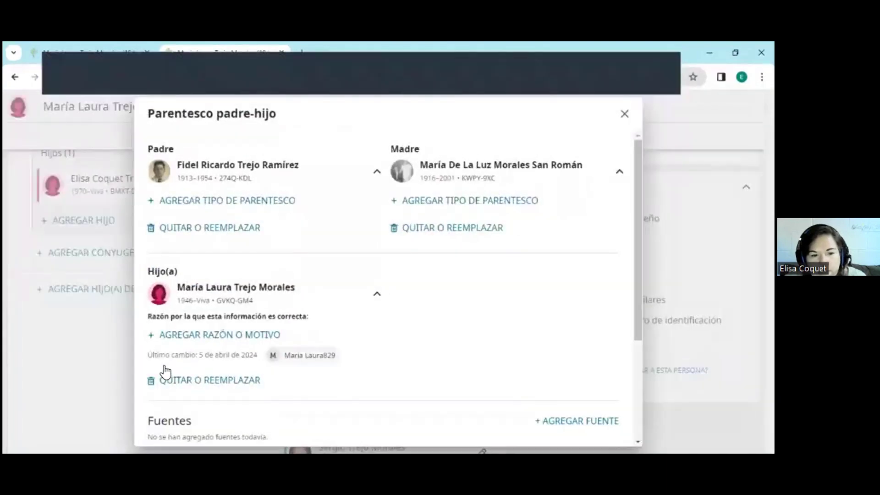
click(153, 371)
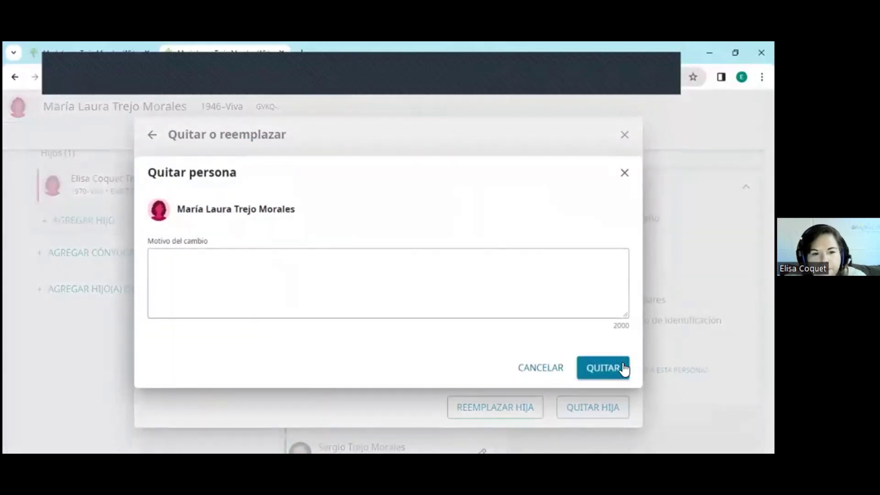
click(623, 367)
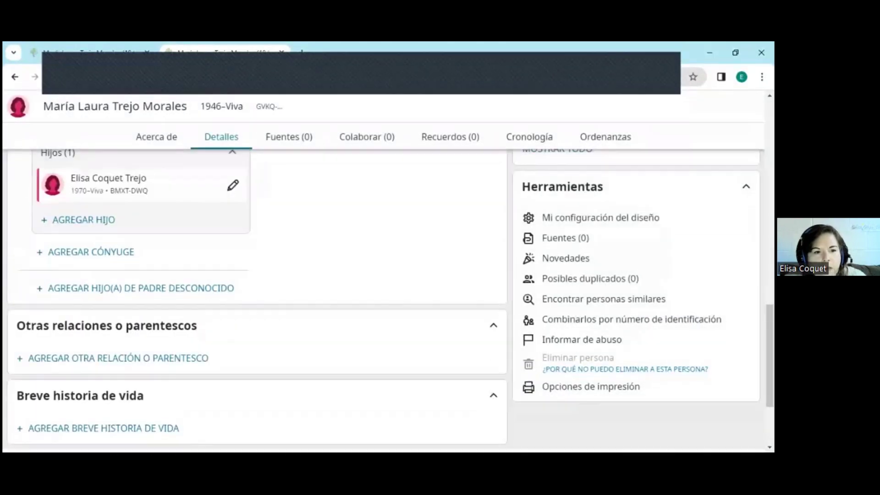
scroll(133, 90, up, 10)
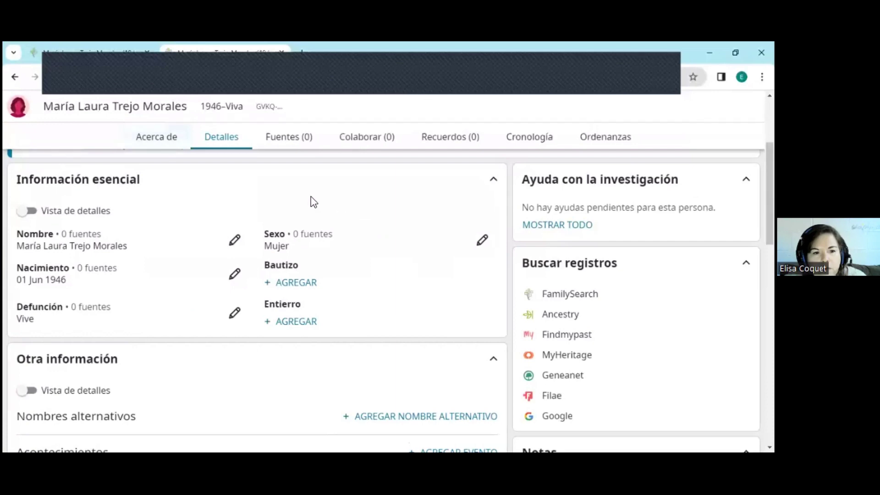
scroll(219, 161, up, 3)
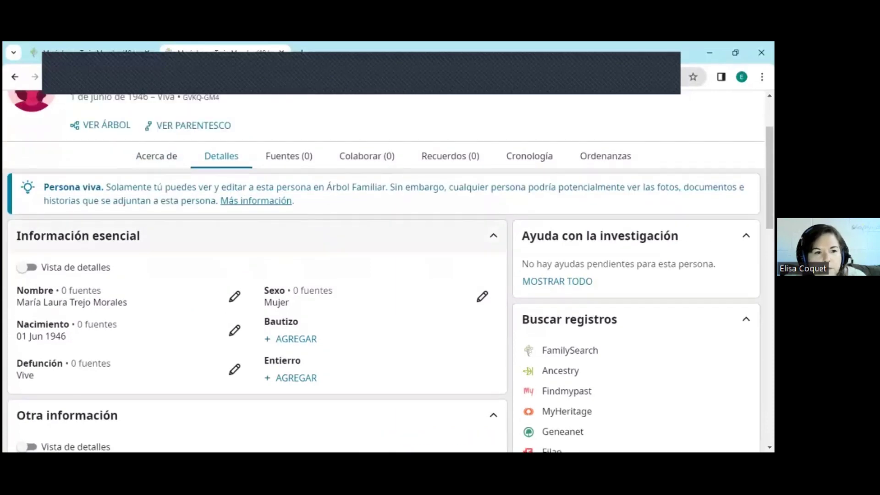
scroll(120, 121, up, 3)
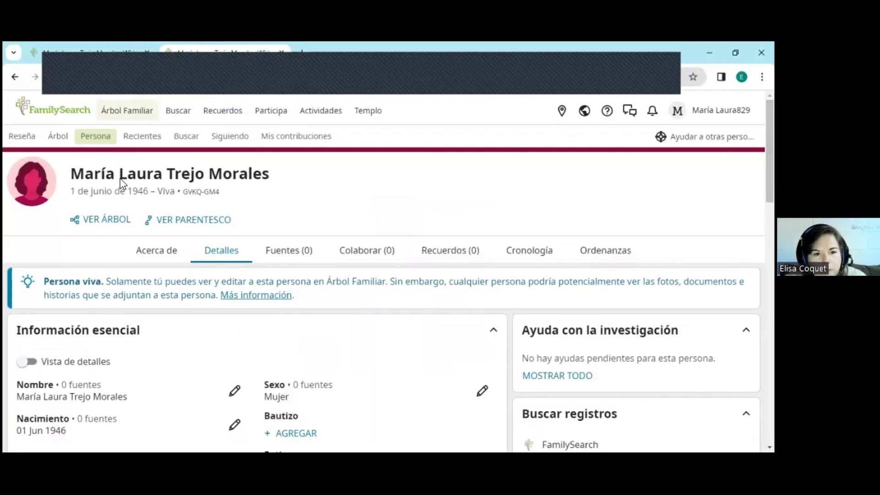
click(231, 220)
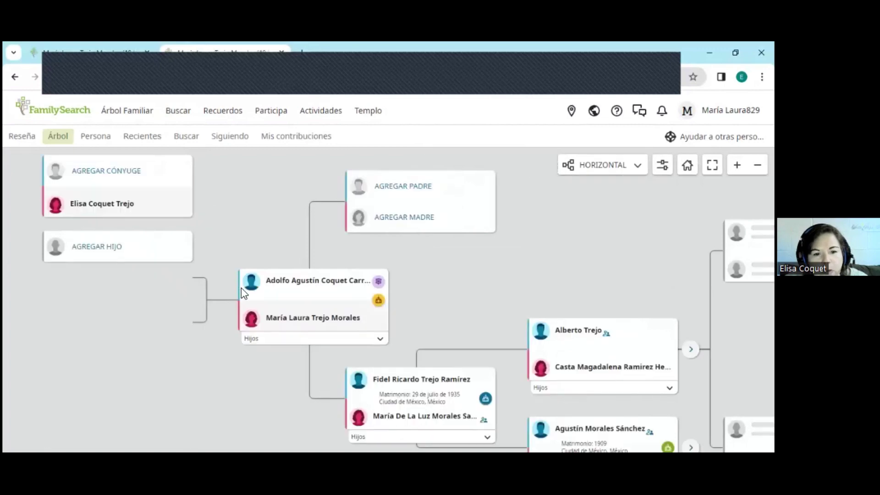
scroll(251, 345, down, 5)
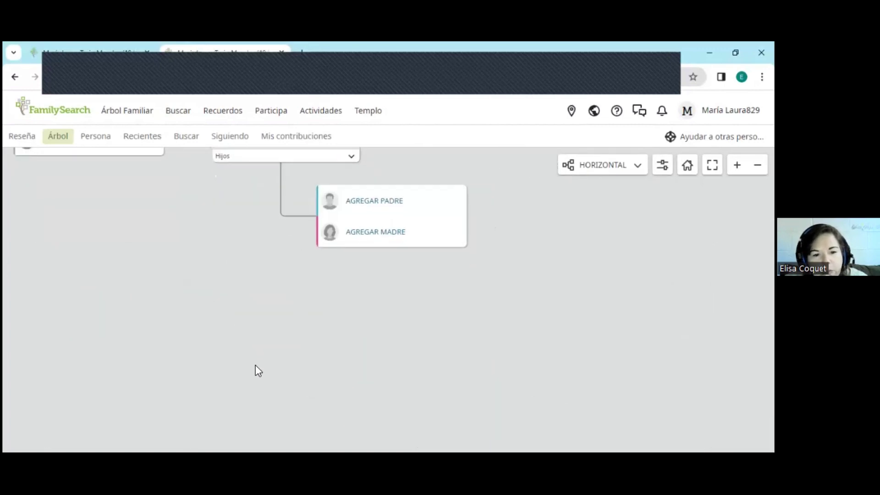
scroll(255, 366, up, 3)
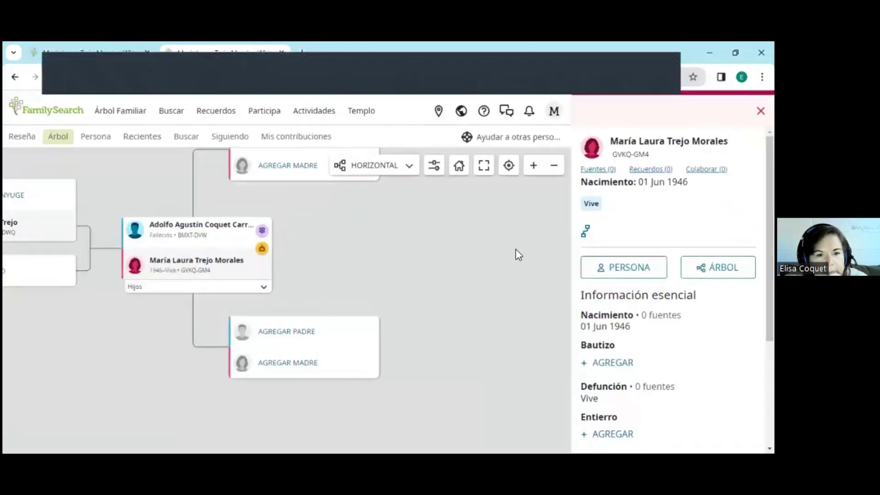
key(Return)
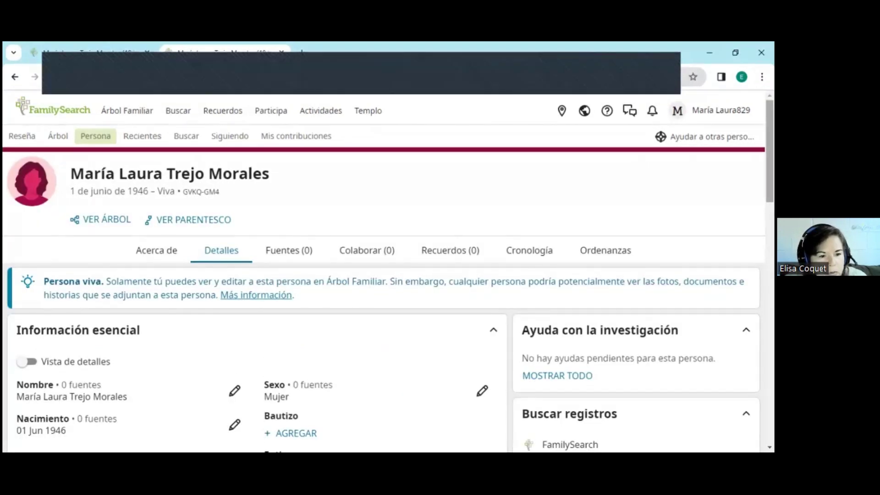
Remove the husband from the 1946-born woman's couple relationship via QUITAR ESPOSO
scroll(230, 324, down, 10)
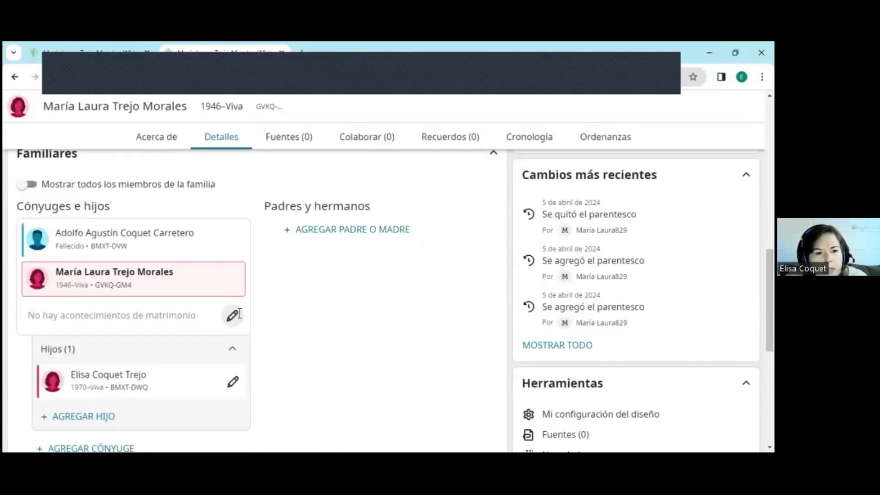
click(241, 315)
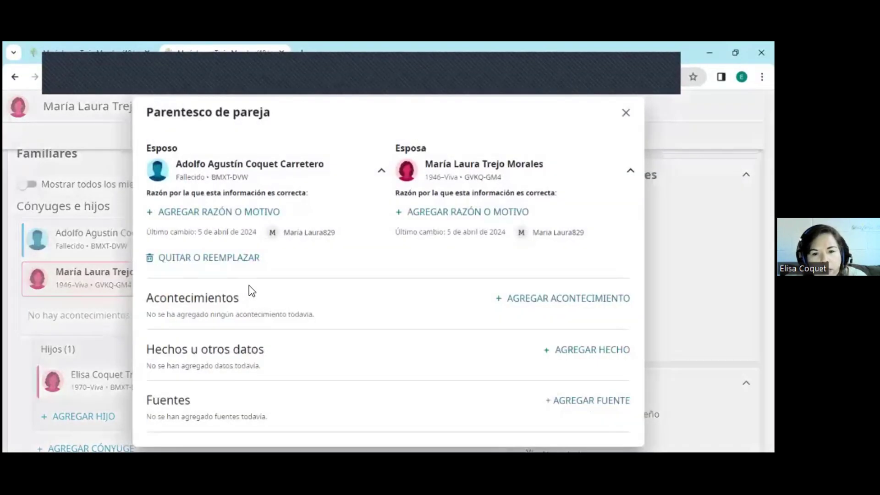
click(207, 262)
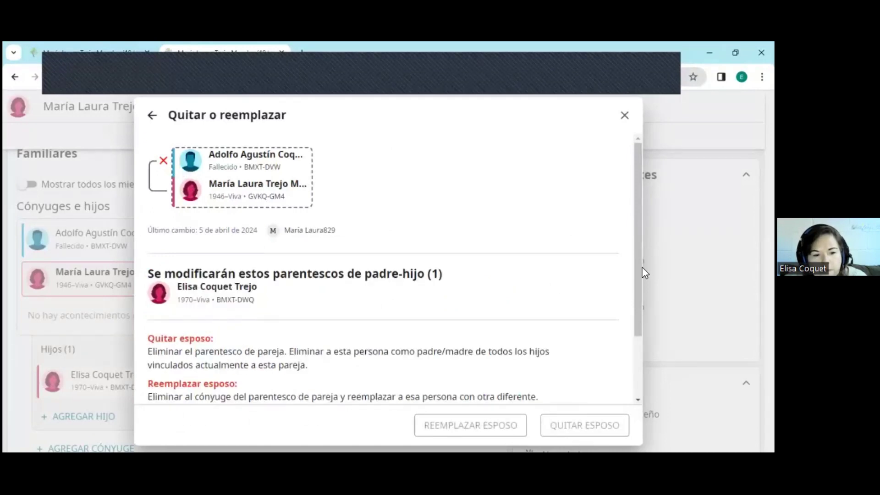
scroll(163, 401, down, 2)
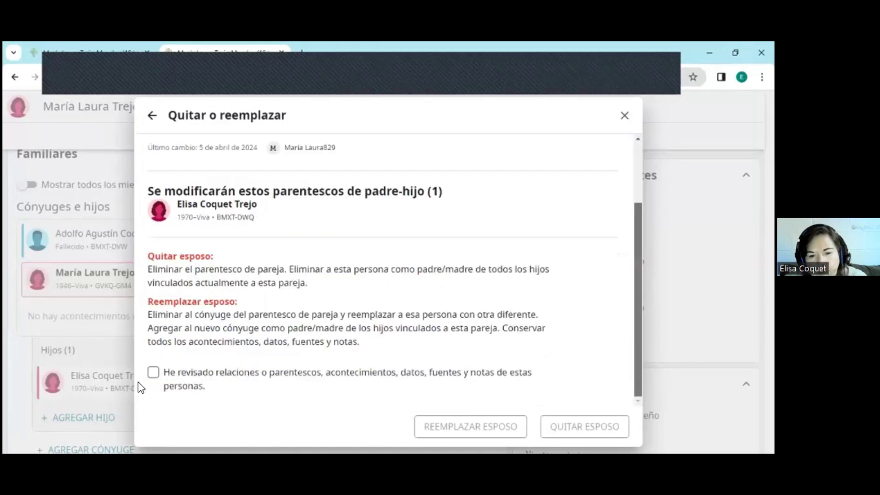
key(space)
click(580, 425)
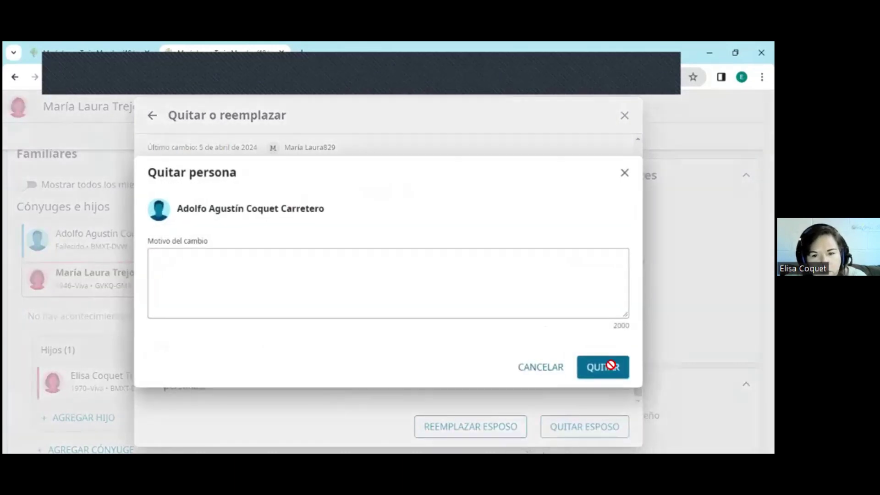
click(610, 366)
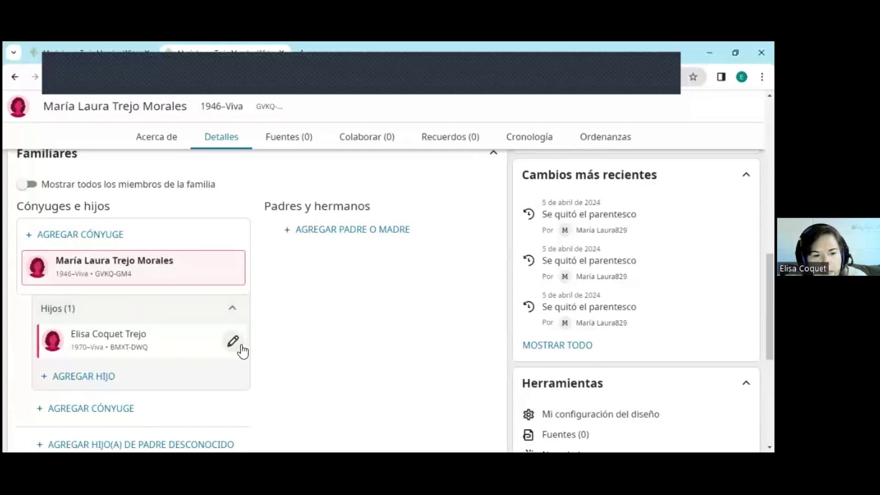
Remove the 1970-born daughter from the 1946-born woman's record via QUITAR HIJA
click(233, 343)
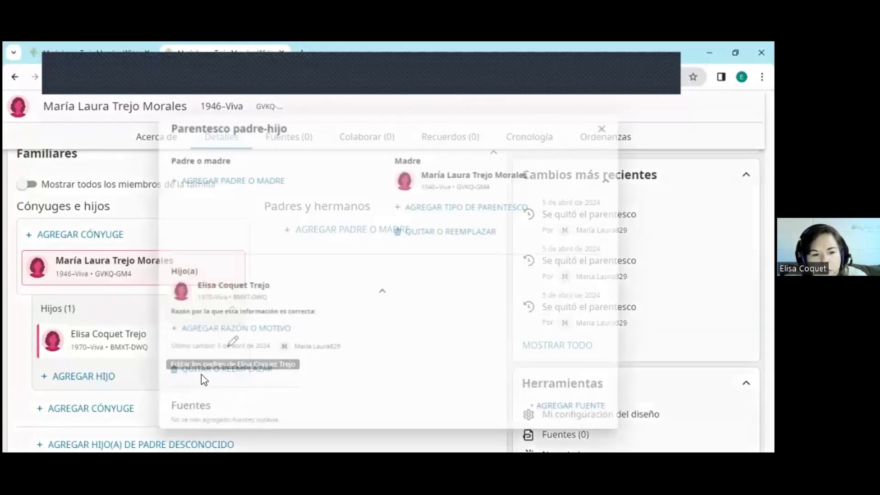
click(158, 378)
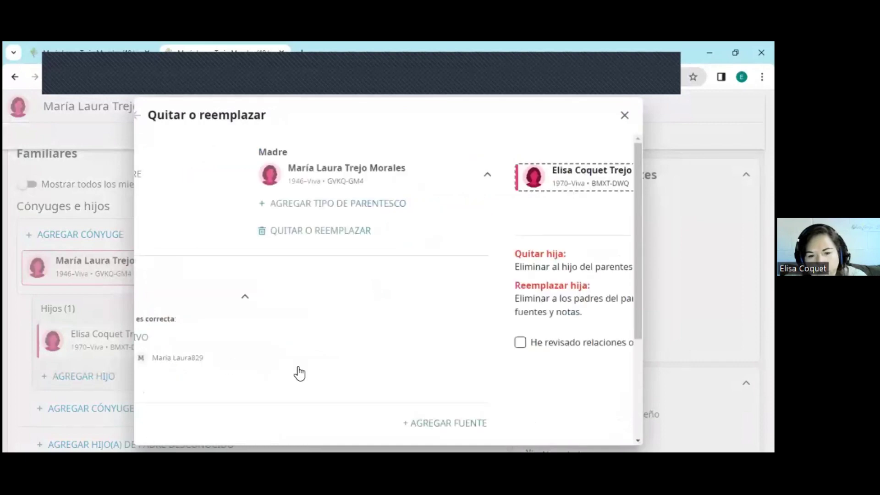
key(space)
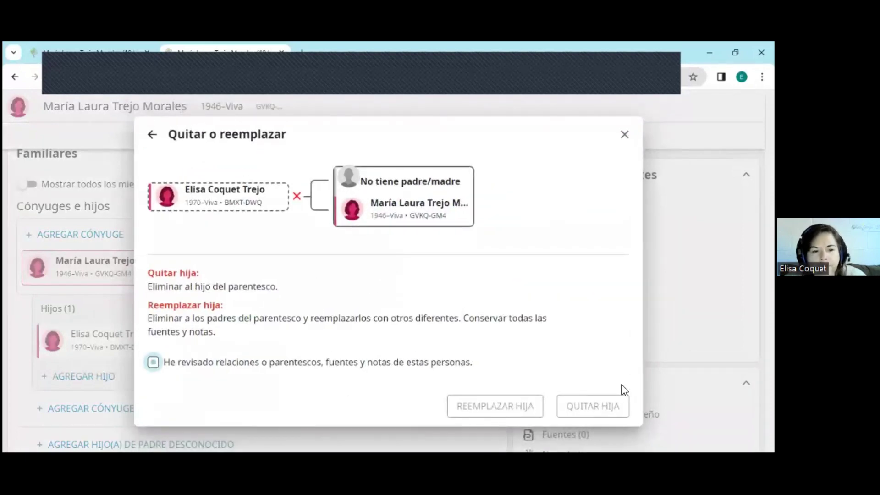
click(596, 406)
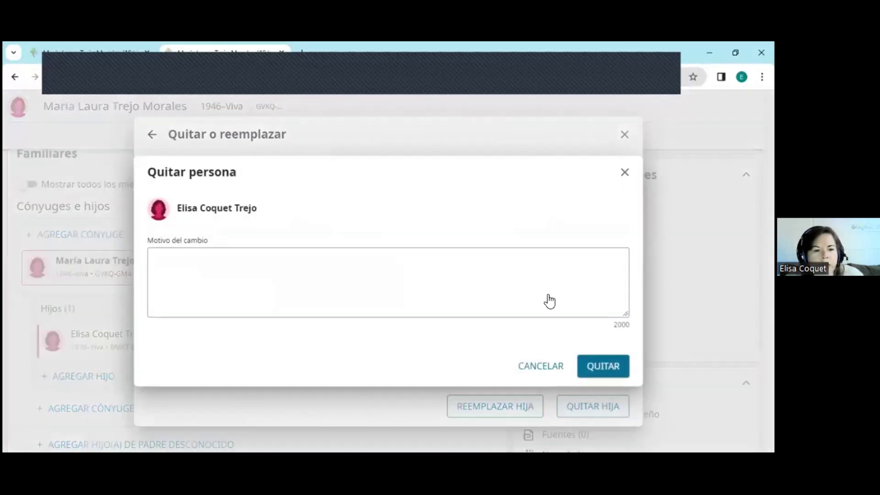
key(Return)
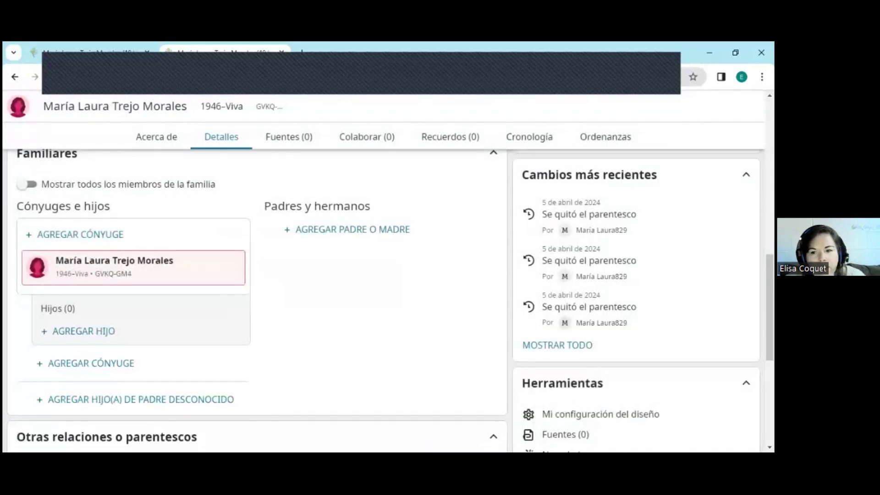
scroll(328, 156, up, 8)
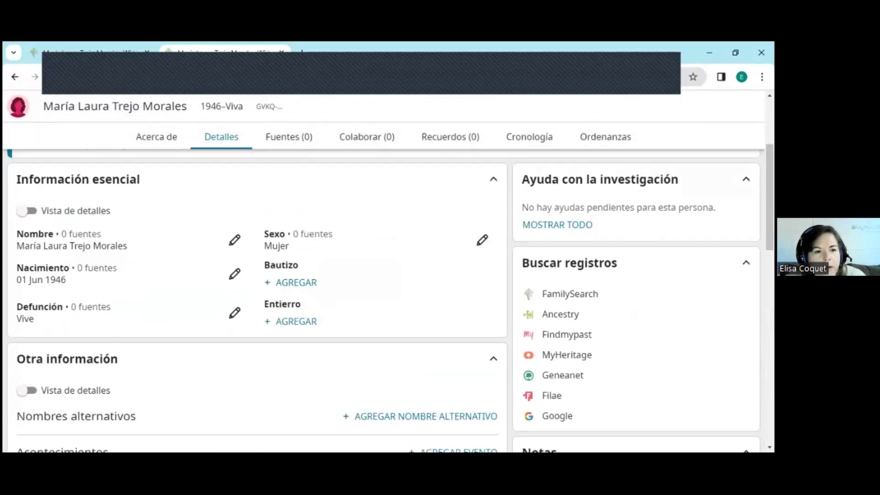
Scroll back to the top of the 1946-born woman's person page
scroll(285, 144, up, 4)
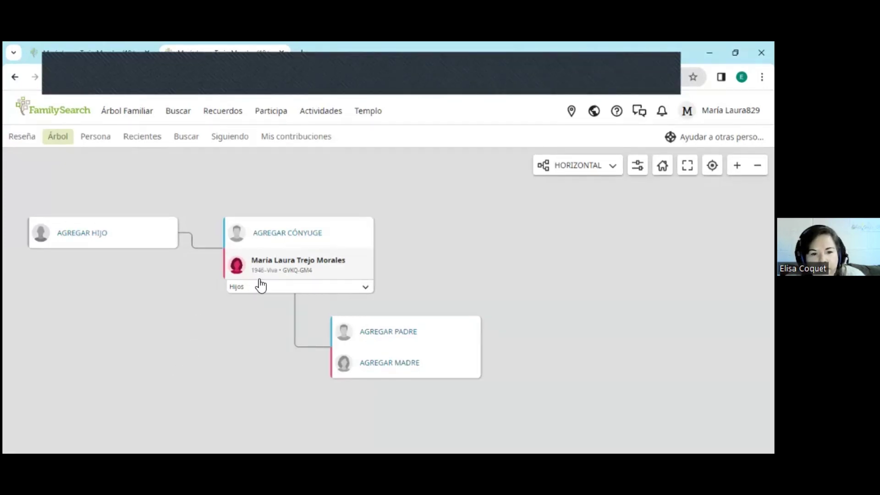
Start adding a spouse, using the 'Por Número de identificación' lookup
click(272, 232)
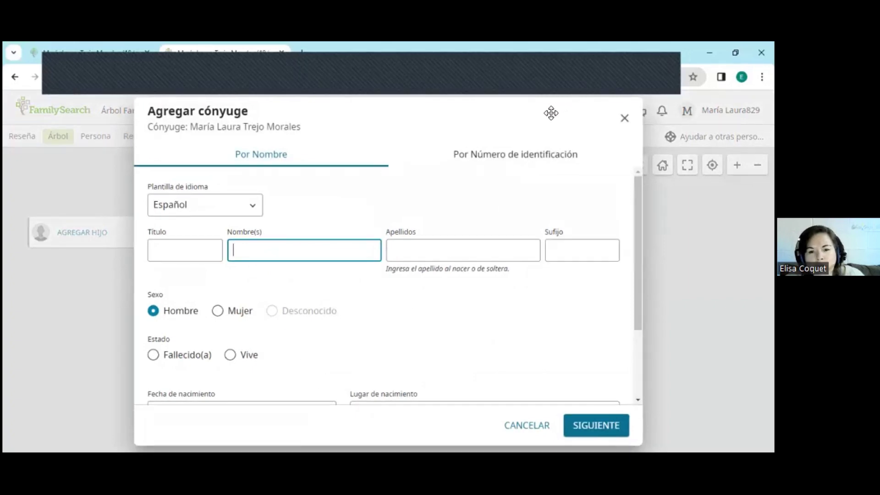
click(512, 159)
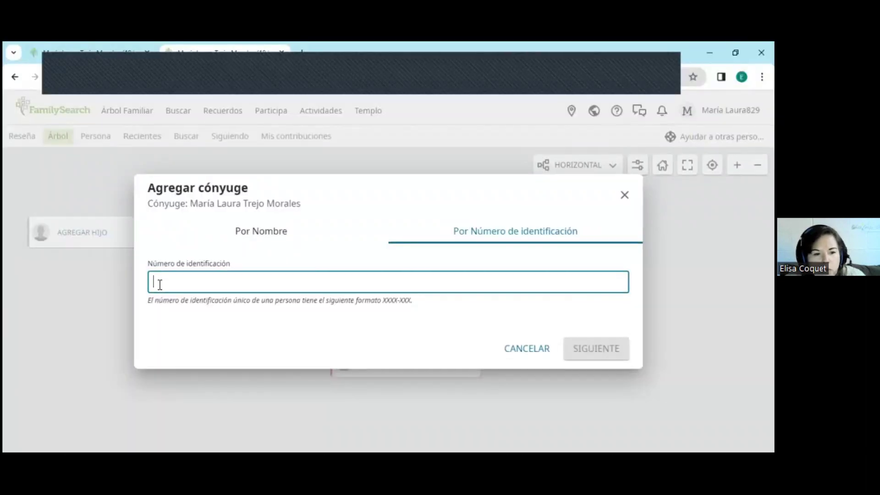
Paste the husband's ID number into the spouse lookup and search for him
right_click(158, 284)
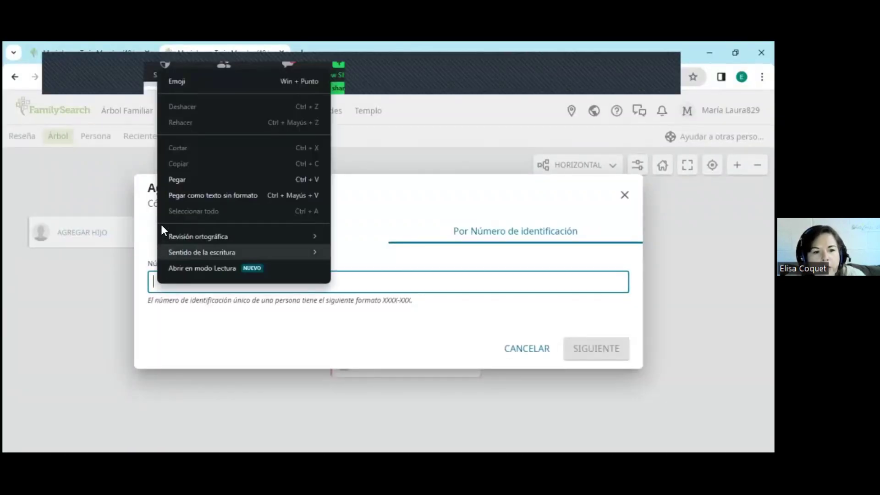
click(187, 179)
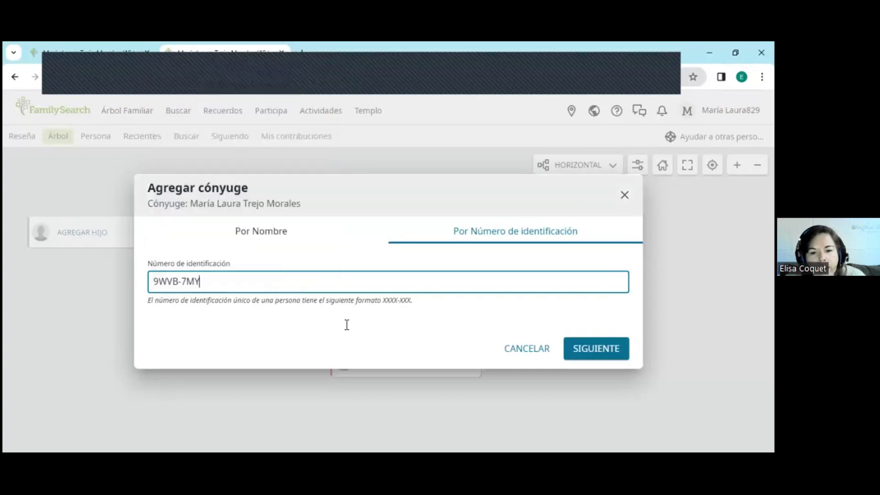
click(598, 349)
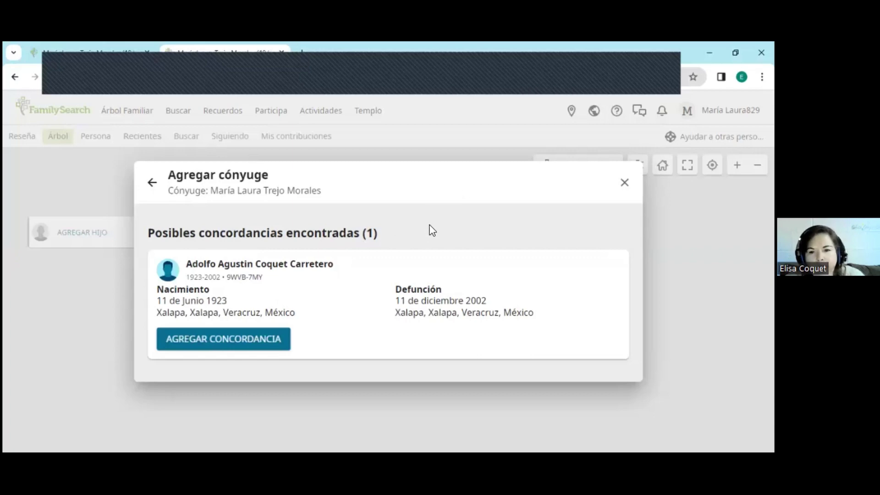
Cancel the add-spouse form without adding him and switch to the other window's tree
click(155, 184)
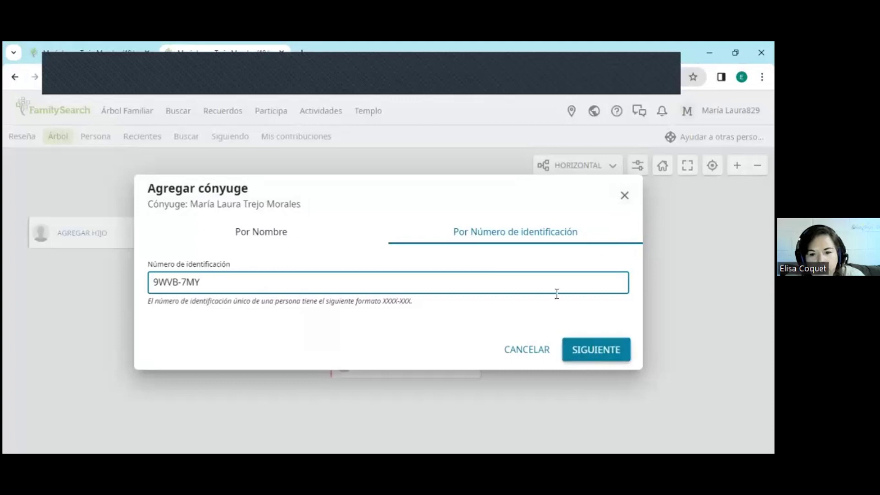
click(586, 170)
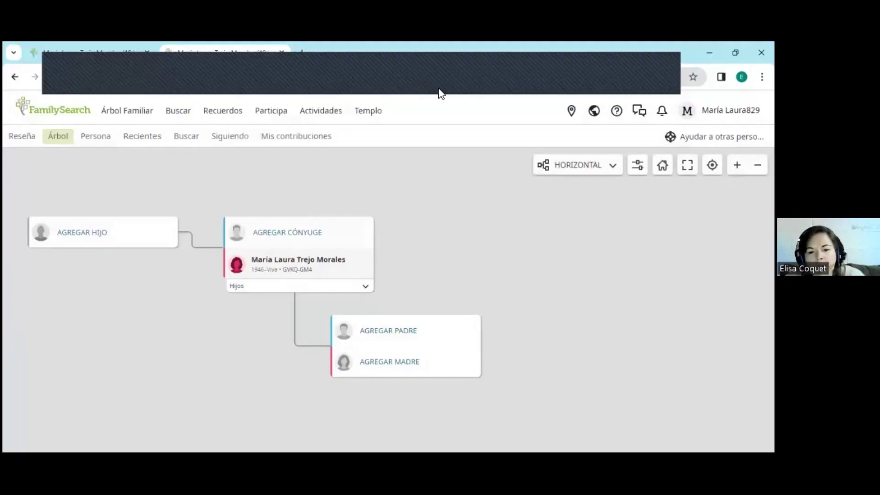
key(alt+Tab)
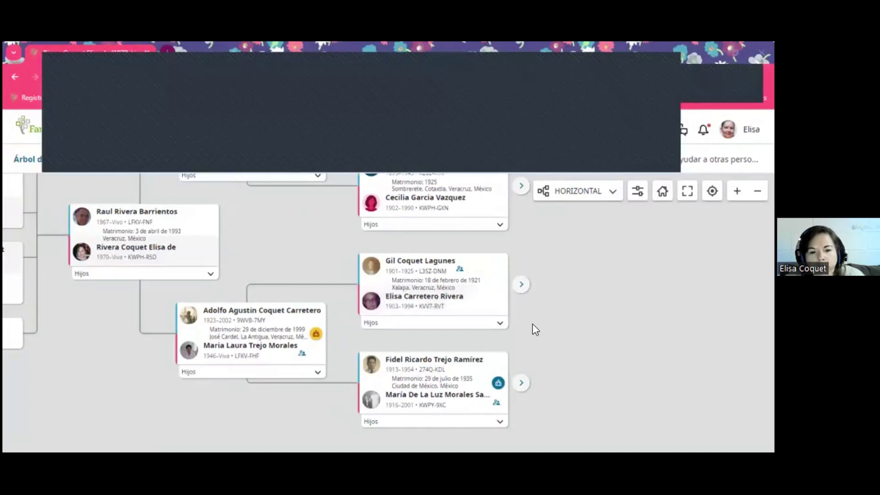